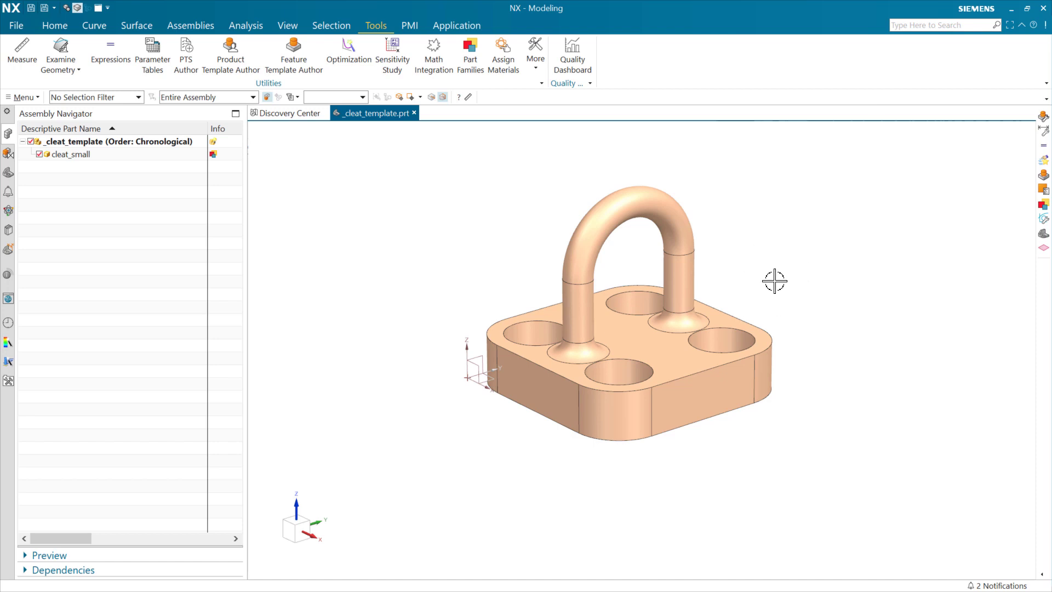
- Inspect the cleat model and the part family status of the cleat_small component in the assembly
middle_click_drag(765, 282, 778, 301)
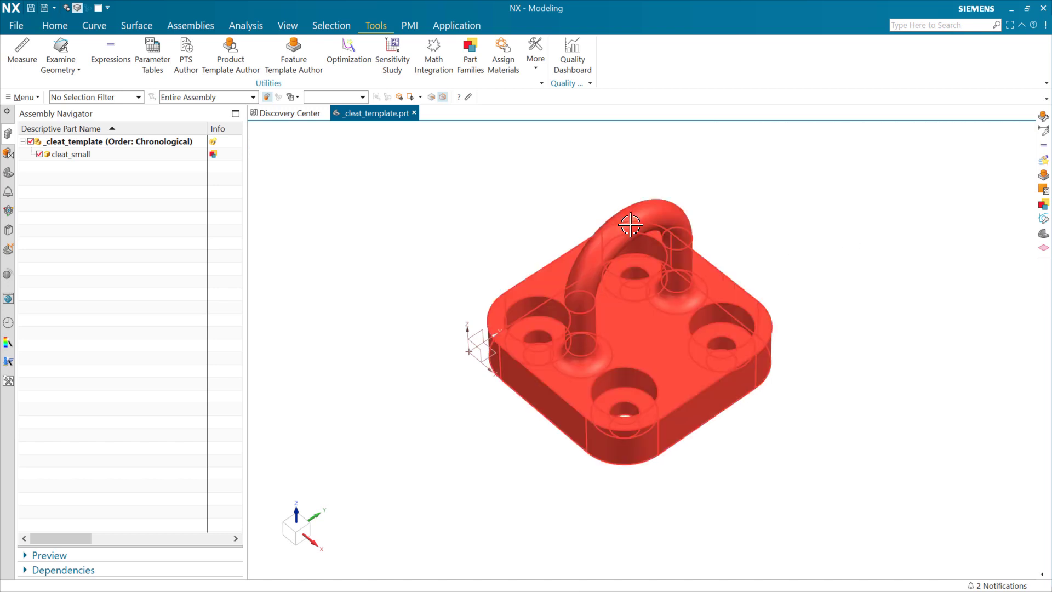
middle_click_drag(758, 219, 753, 193)
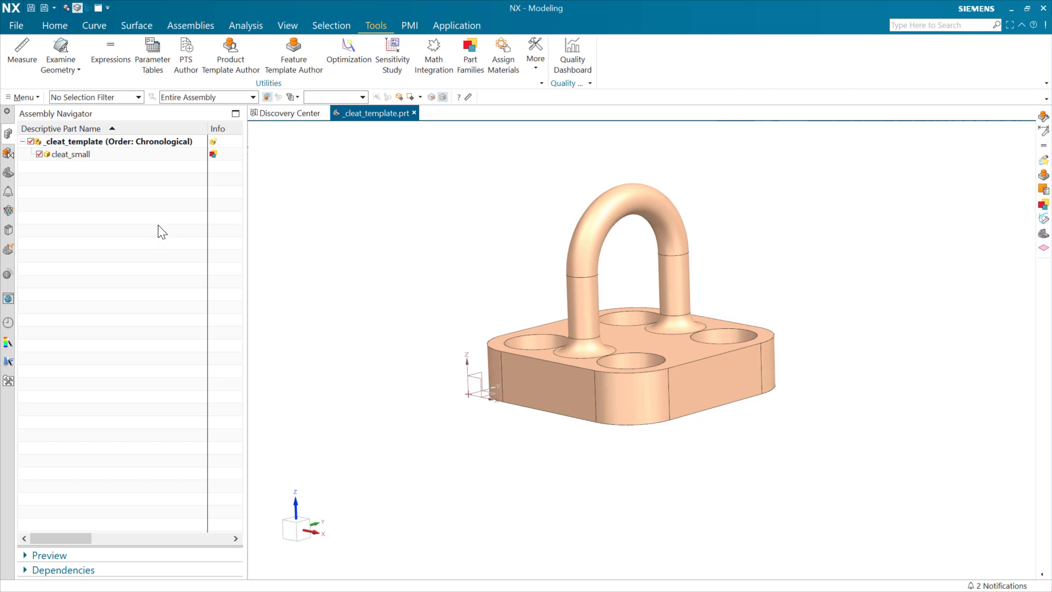
left_click(117, 147)
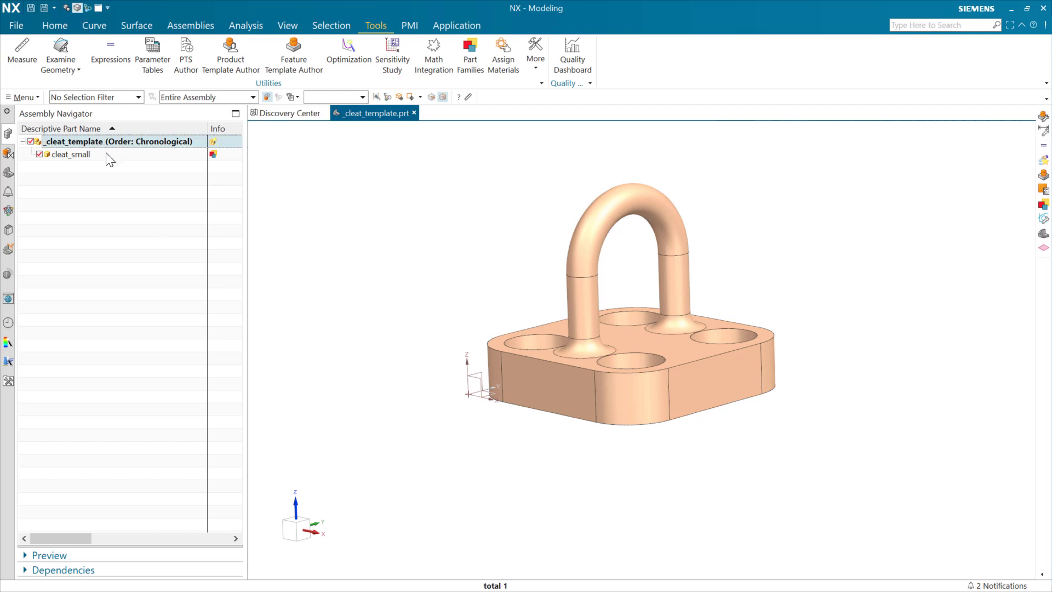
left_click(106, 154)
mouse_move(213, 157)
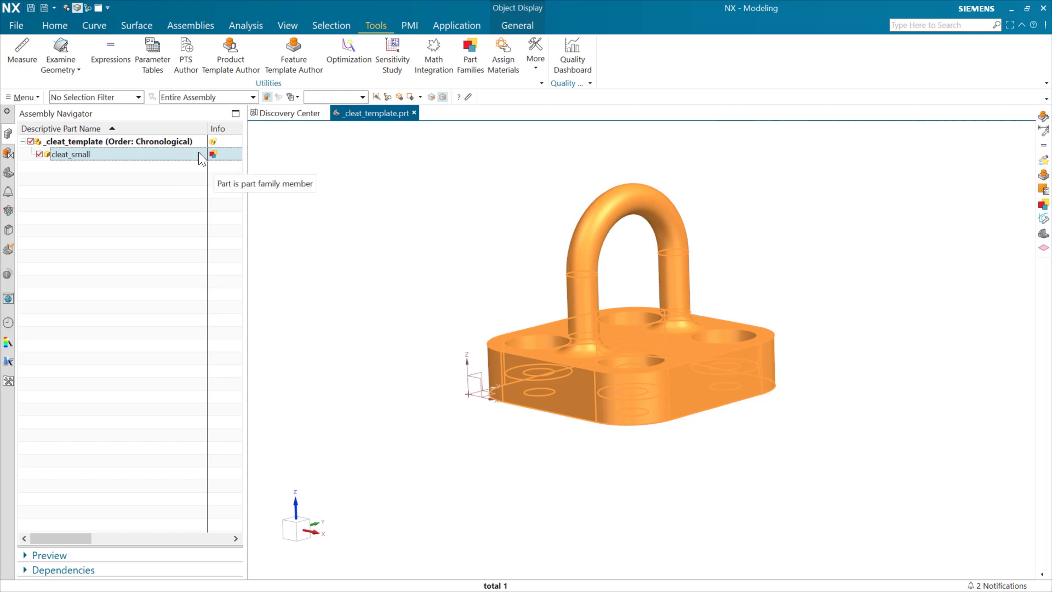
- Edit the _cleat_template reusable component, trying tension loads of 2000 N and 3000 N
left_click(167, 142)
right_click(167, 141)
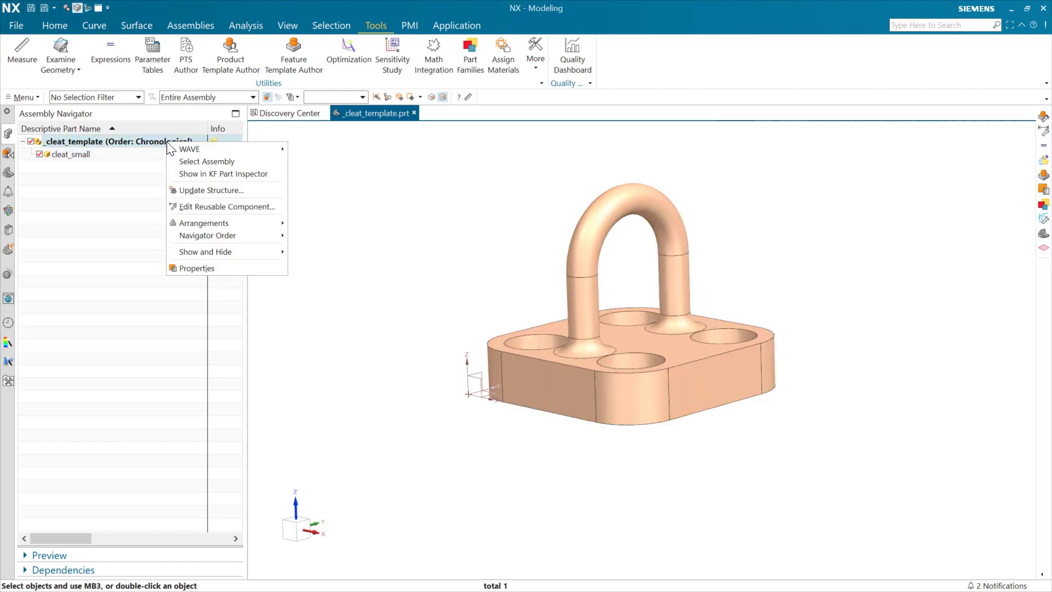
left_click(205, 207)
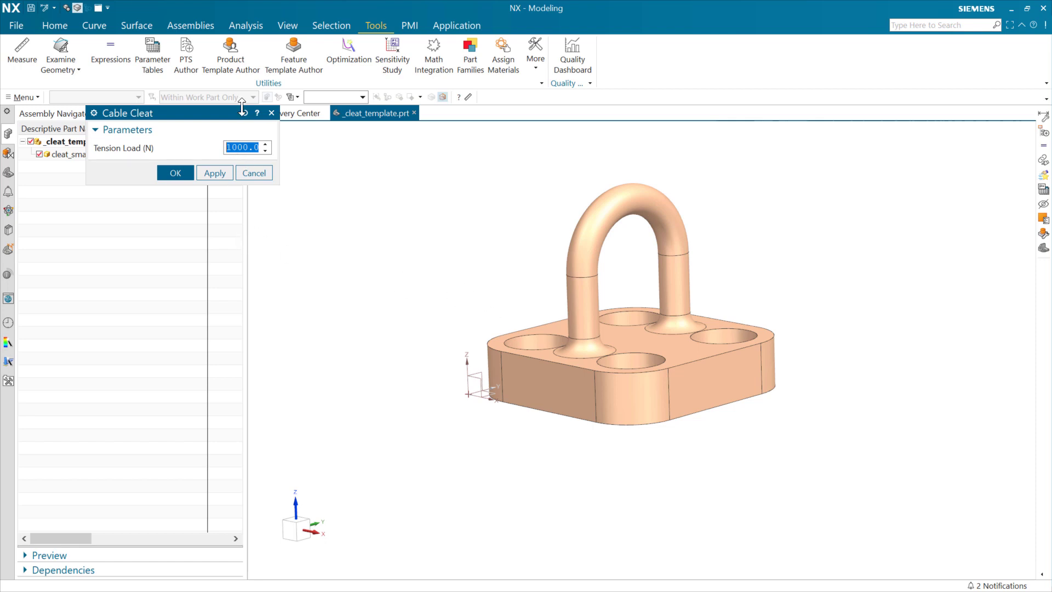
left_click_drag(214, 113, 207, 199)
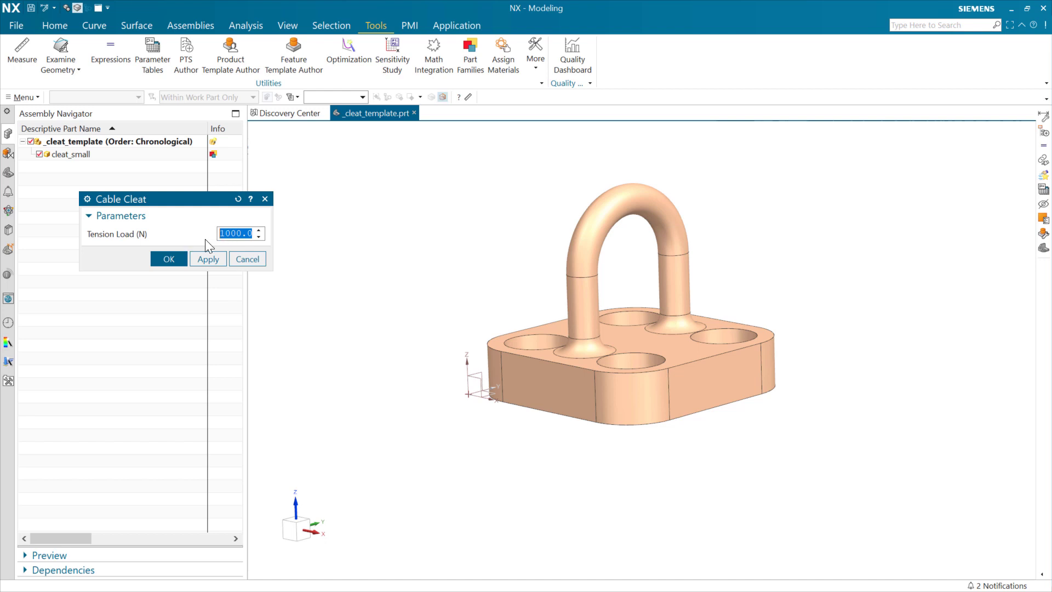
type("2000")
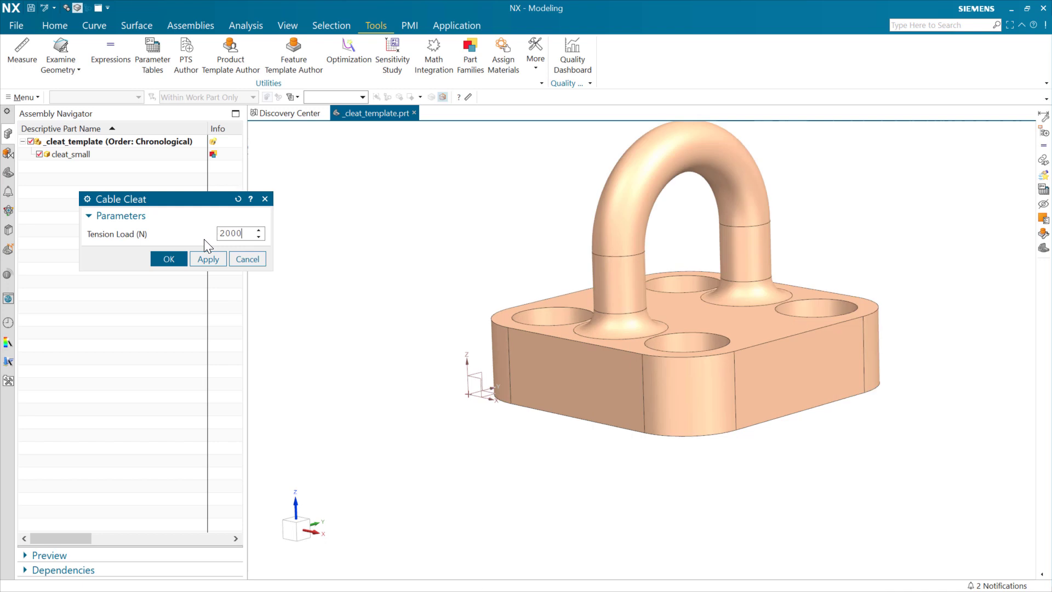
key("Return")
key("Return")
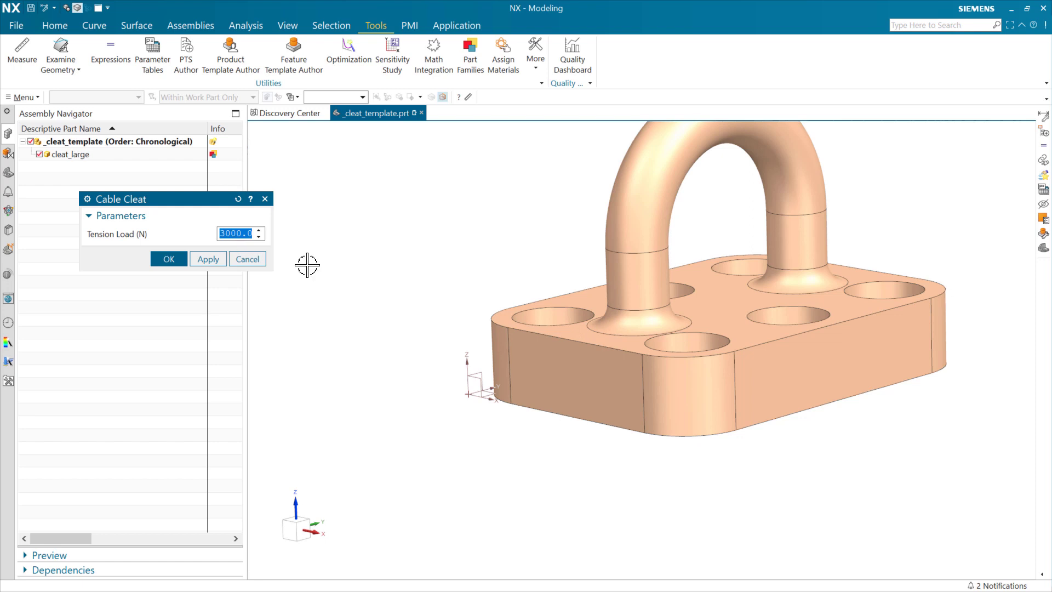
- Try a tension load of 2000 N, return it to 1000 N and finish editing the reusable component
middle_click_drag(427, 356, 419, 390)
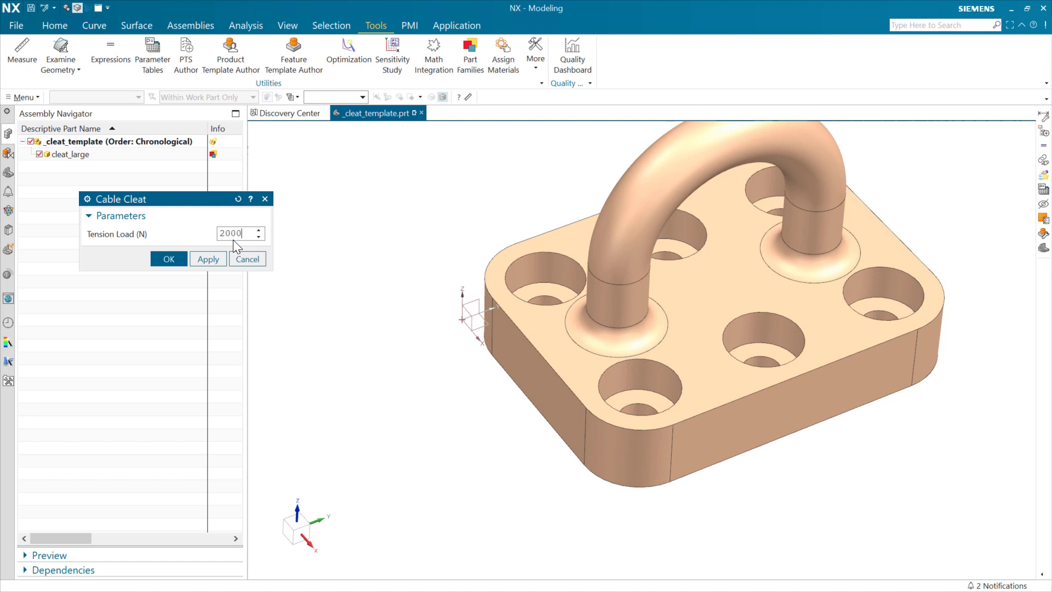
type("2000")
key("Return")
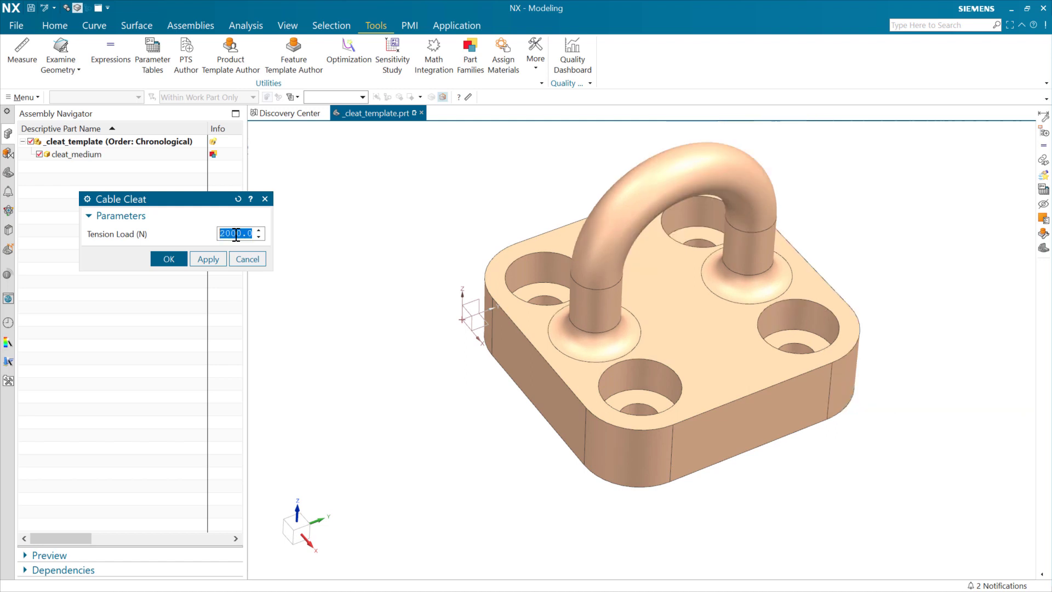
type("1000")
key("Return")
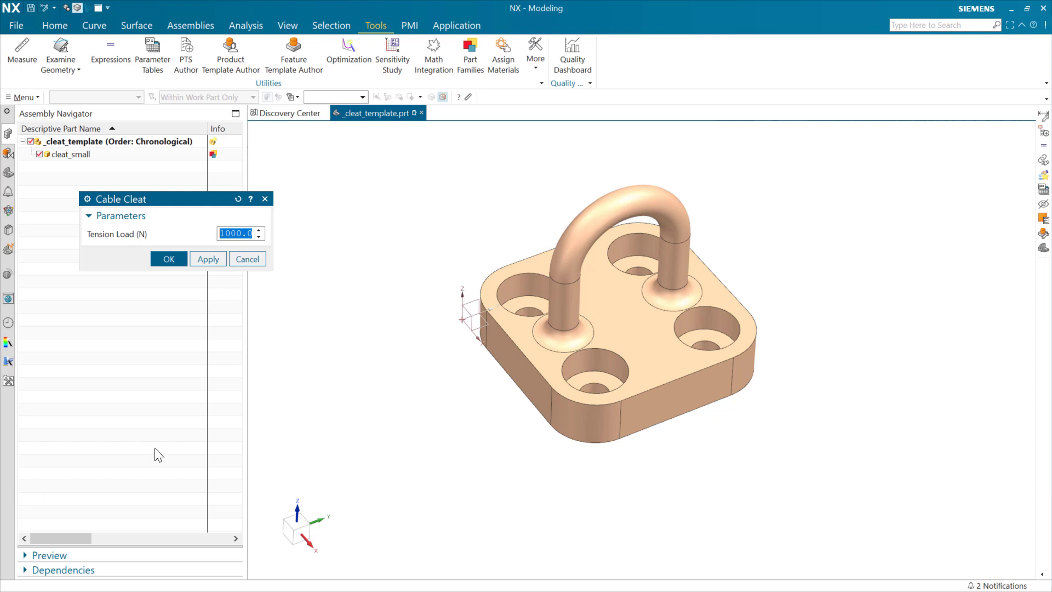
left_click(169, 262)
left_click(169, 260)
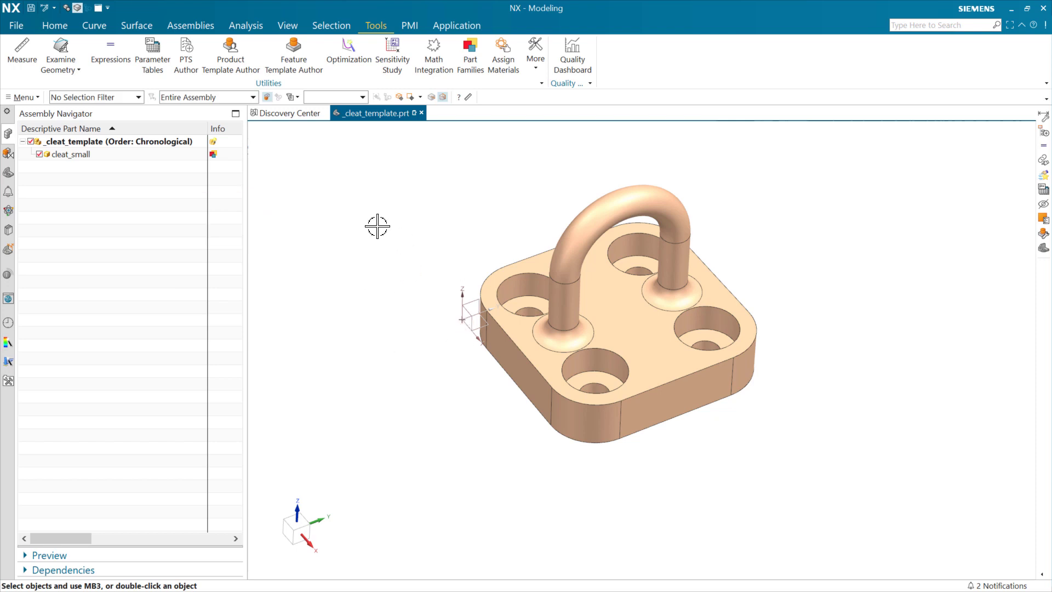
left_click(191, 27)
left_click(63, 52)
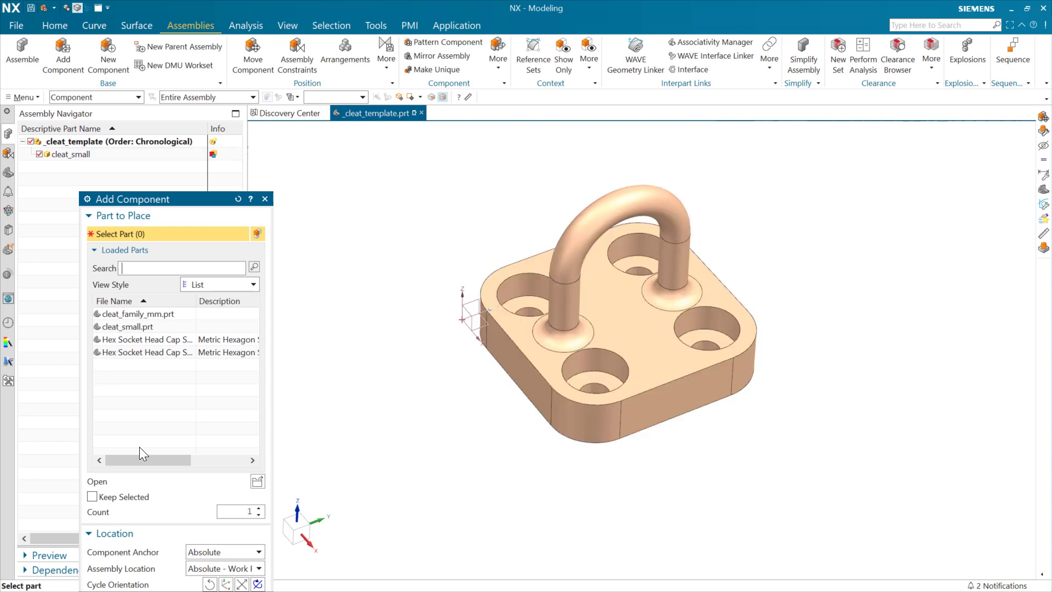
left_click_drag(196, 301, 264, 301)
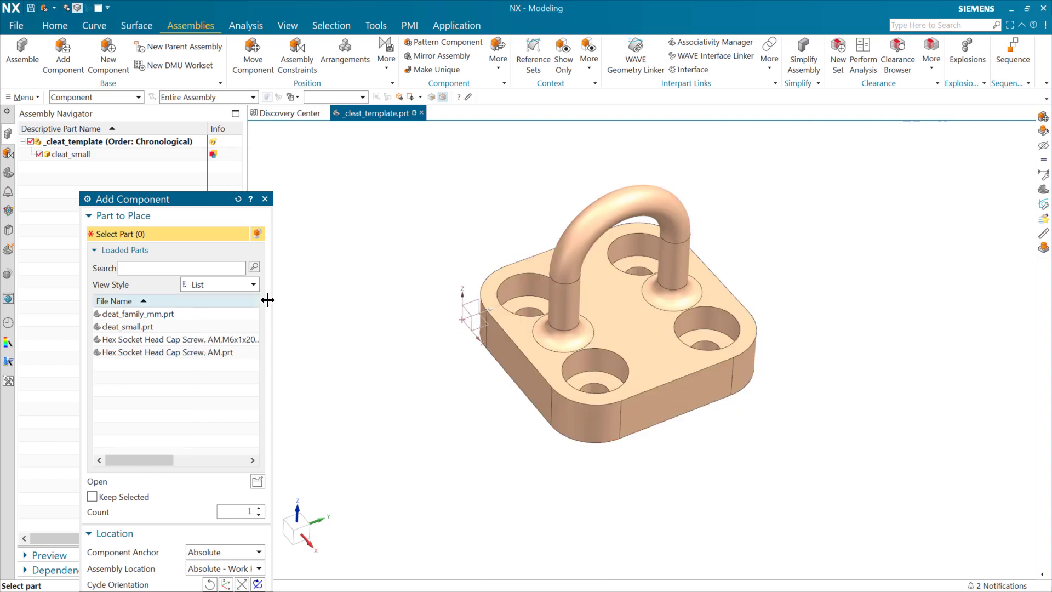
left_click(223, 353)
left_click_drag(247, 202, 302, 23)
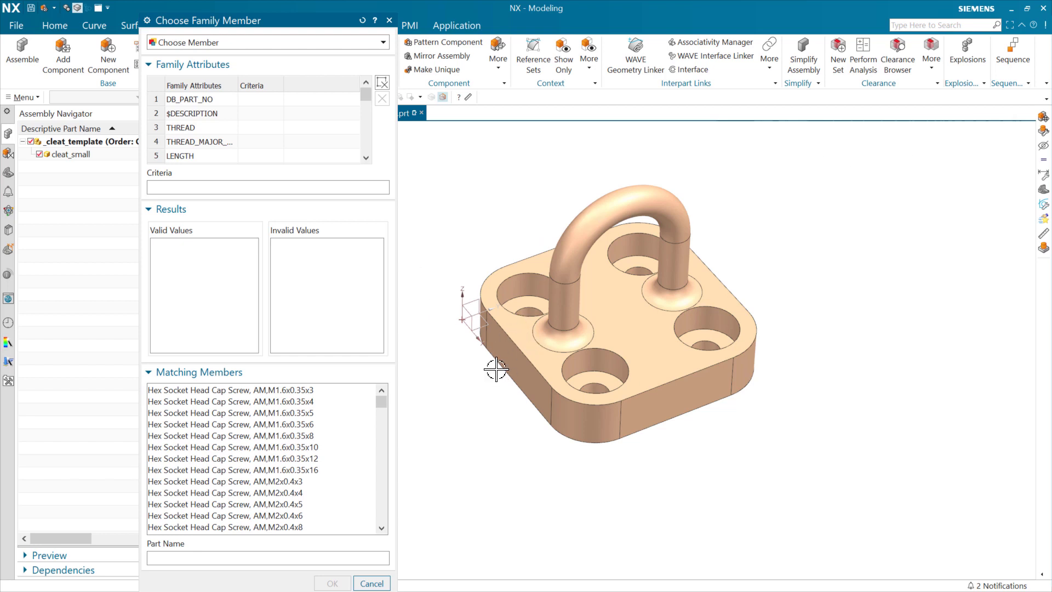
left_click(371, 584)
left_click(307, 491)
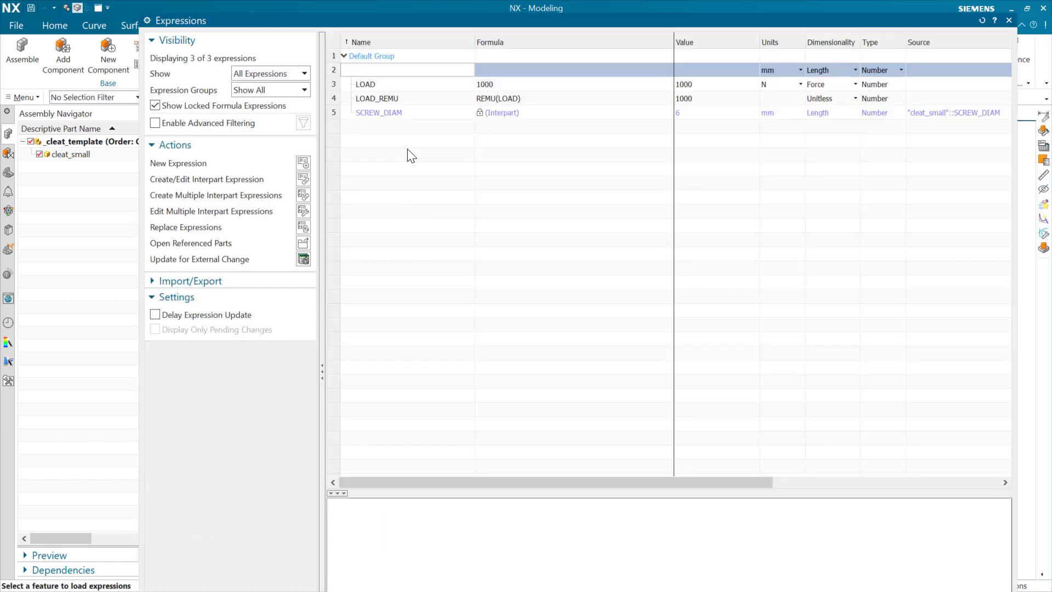
- Examine the SCREW_DIAM interpart expression and its source component in the template's expressions
left_click_drag(395, 15, 395, 209)
left_click(372, 307)
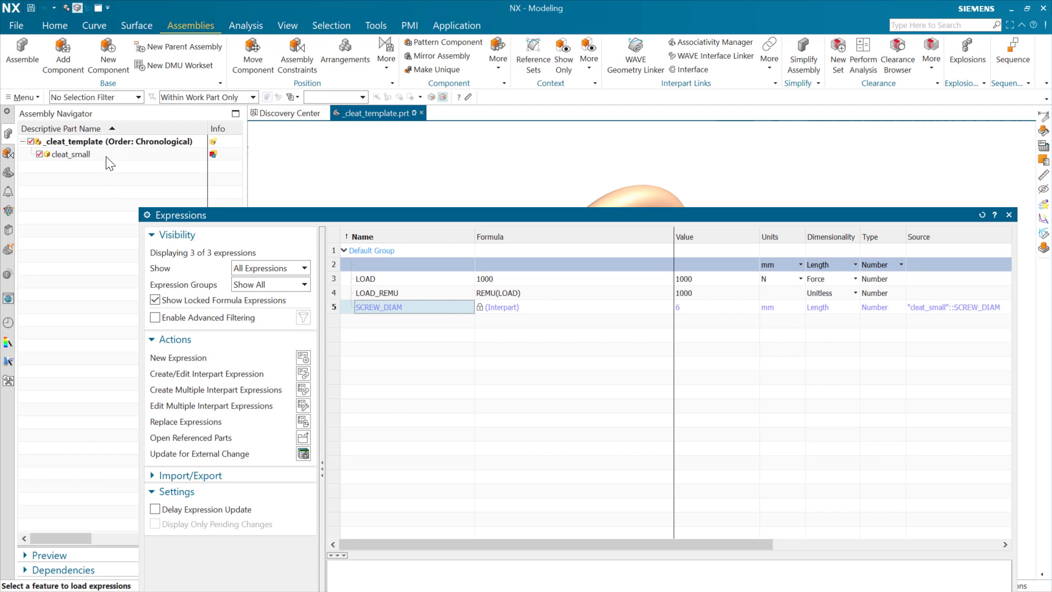
mouse_move(218, 160)
left_click_drag(936, 218, 903, 160)
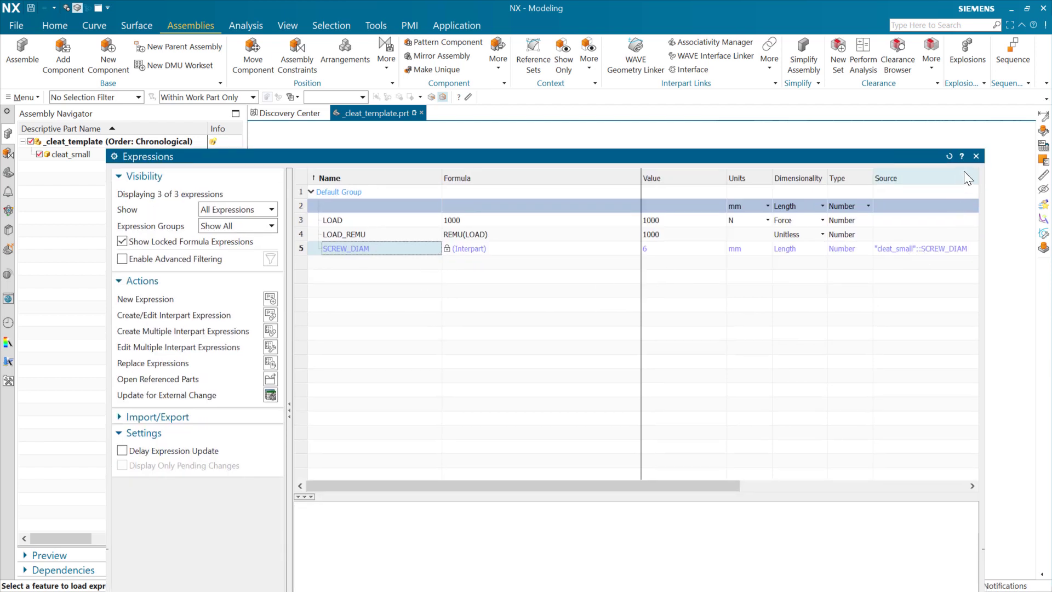
left_click(975, 156)
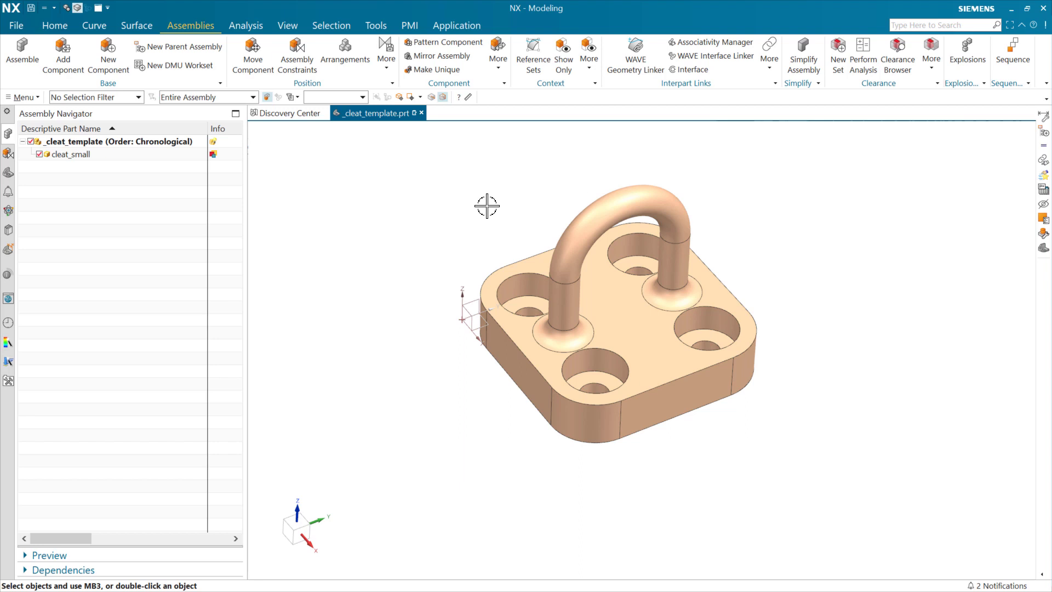
- Edit the reusable component and set its tension load to 2000 N
right_click(174, 142)
left_click(215, 204)
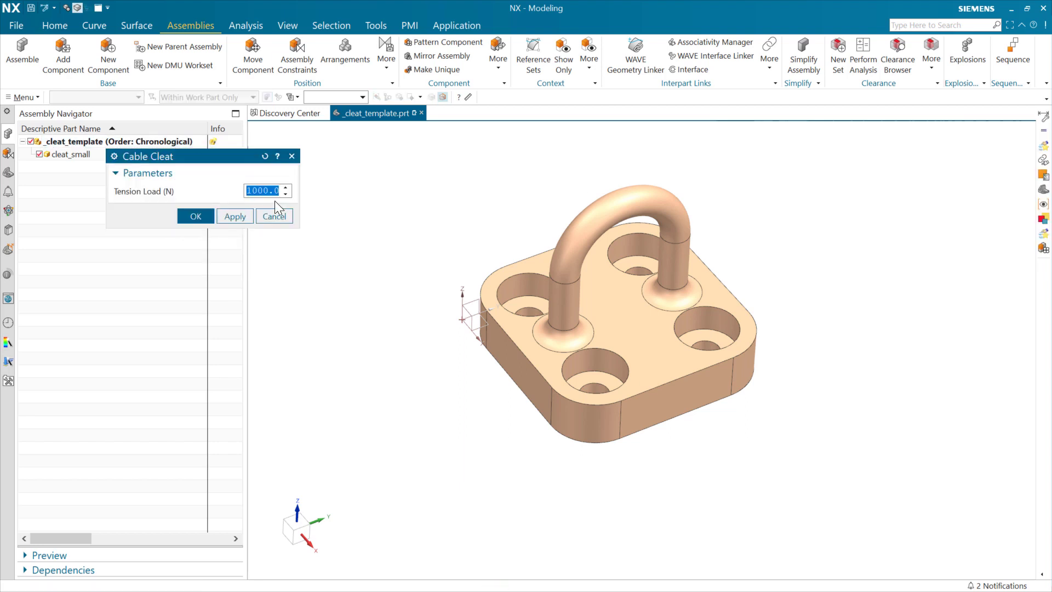
type("2000")
left_click(196, 216)
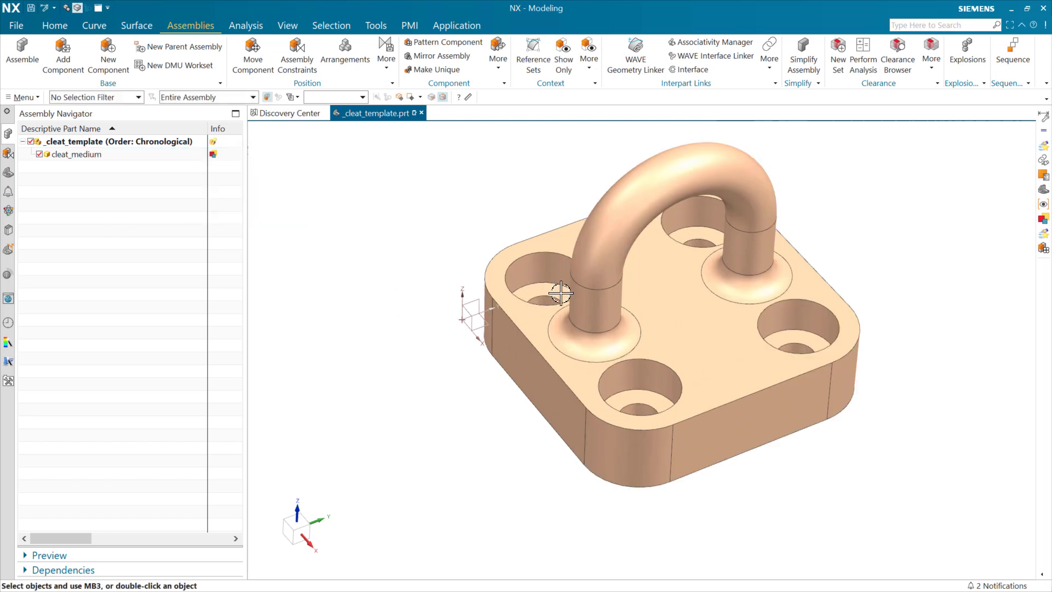
- Check the counterbored holes and the SCREW_DIAM expression value and source for the cleat_medium component
left_click(537, 268)
left_click(364, 241)
key("ctrl+e")
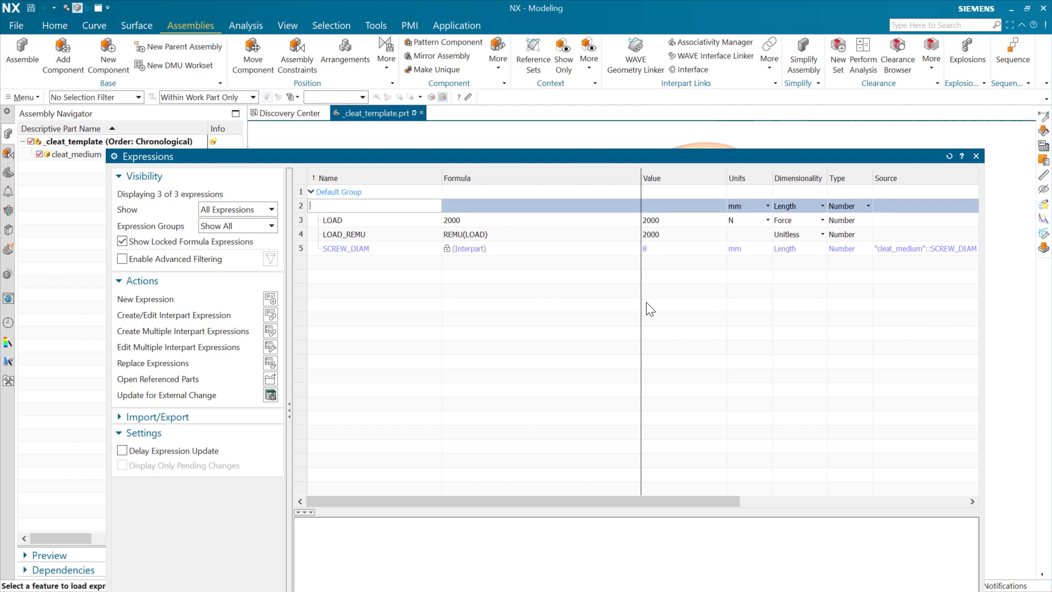
left_click(539, 349)
middle_click(533, 343)
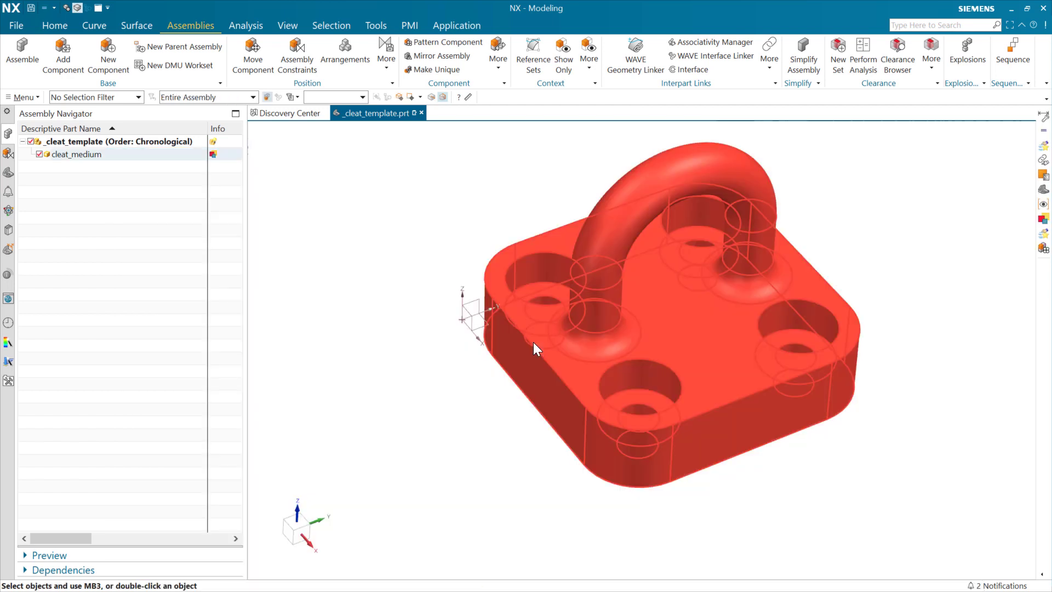
- Return the reusable component's tension load to 1000 N
right_click(129, 148)
left_click(170, 206)
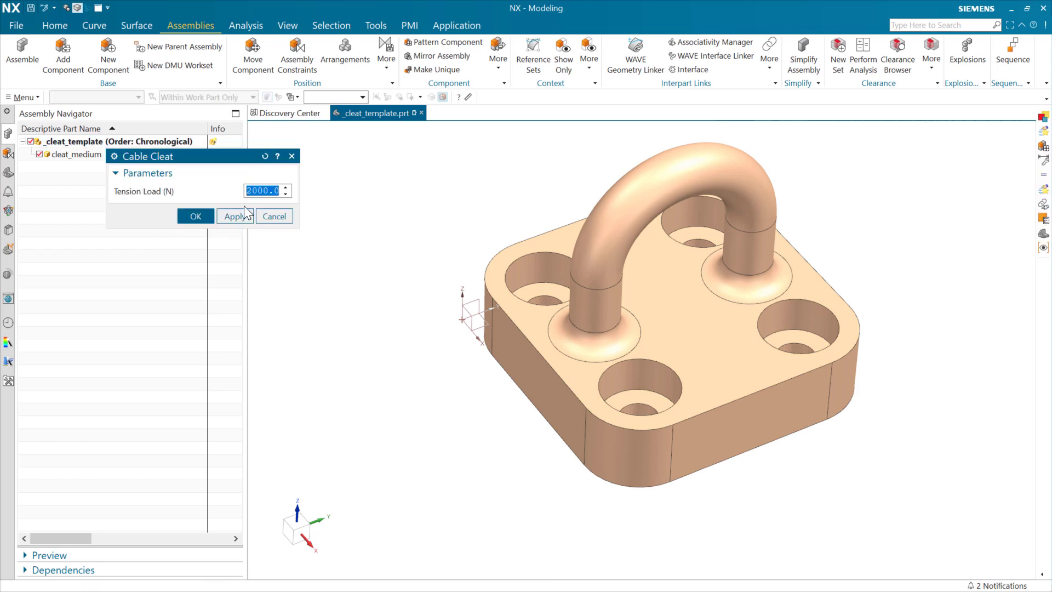
type("1000")
left_click(244, 213)
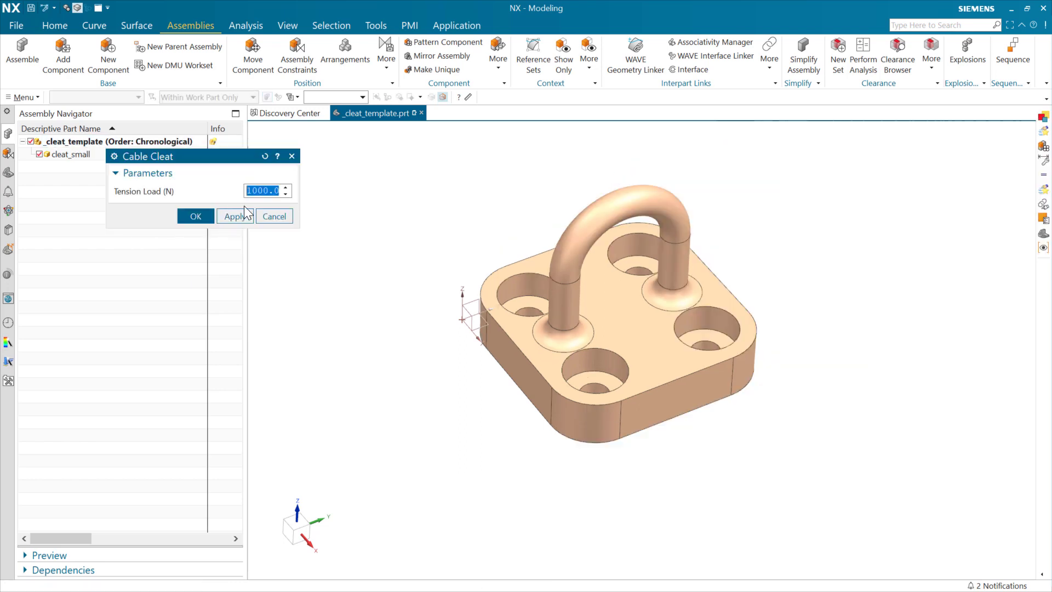
left_click(197, 218)
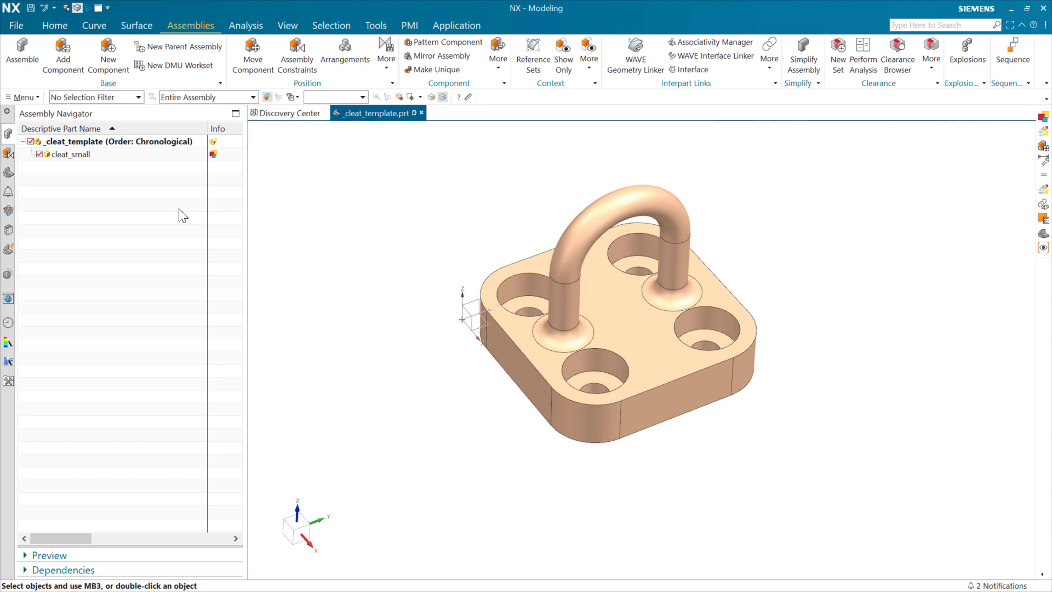
- Start adding a component from the loaded part family Hex Socket Head Cap Screw, AM.prt
left_click(63, 52)
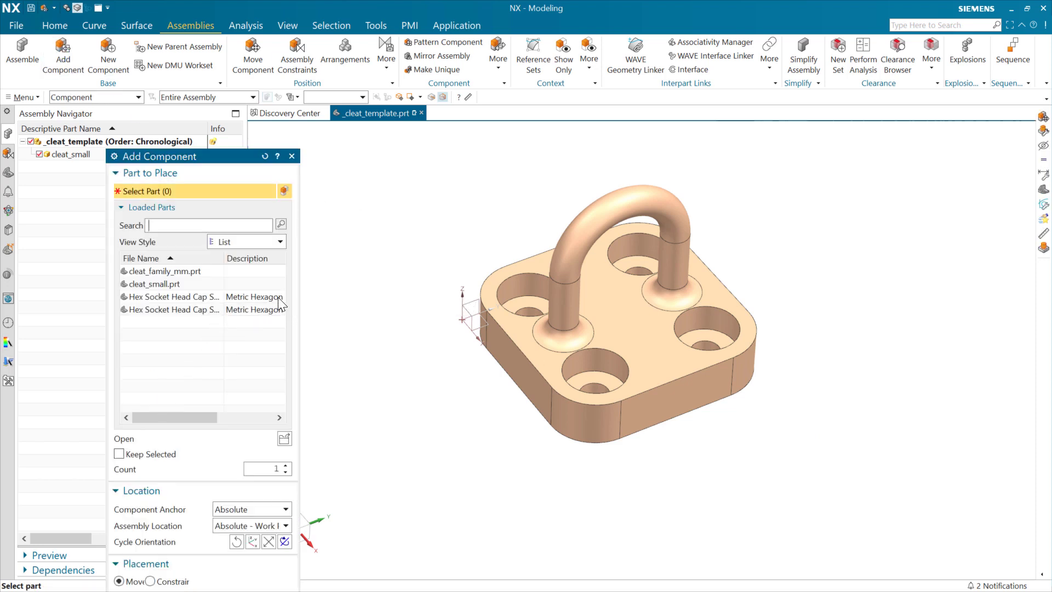
left_click_drag(298, 285, 446, 284)
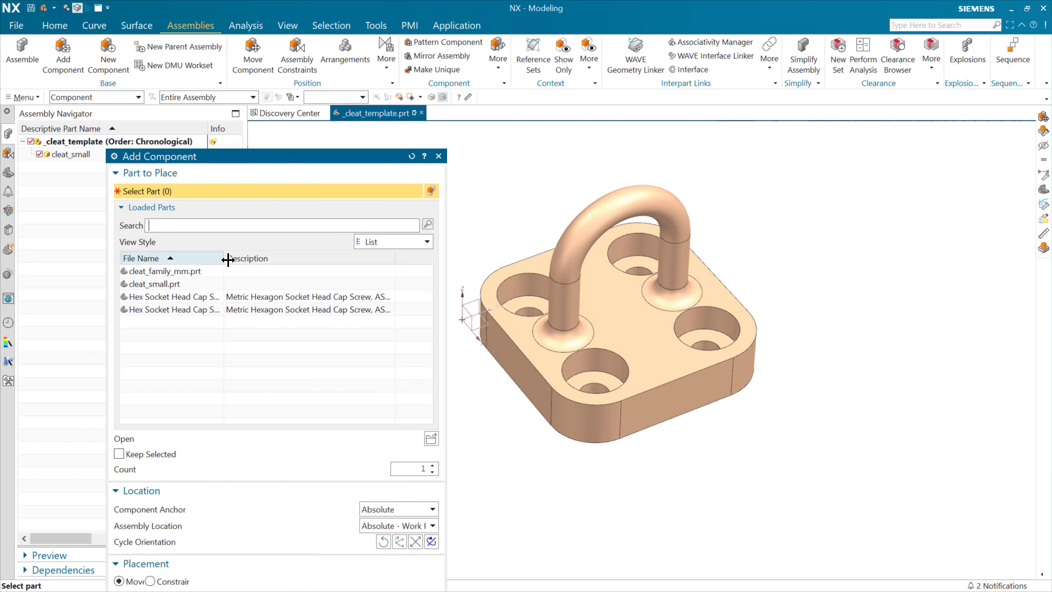
left_click_drag(224, 257, 352, 258)
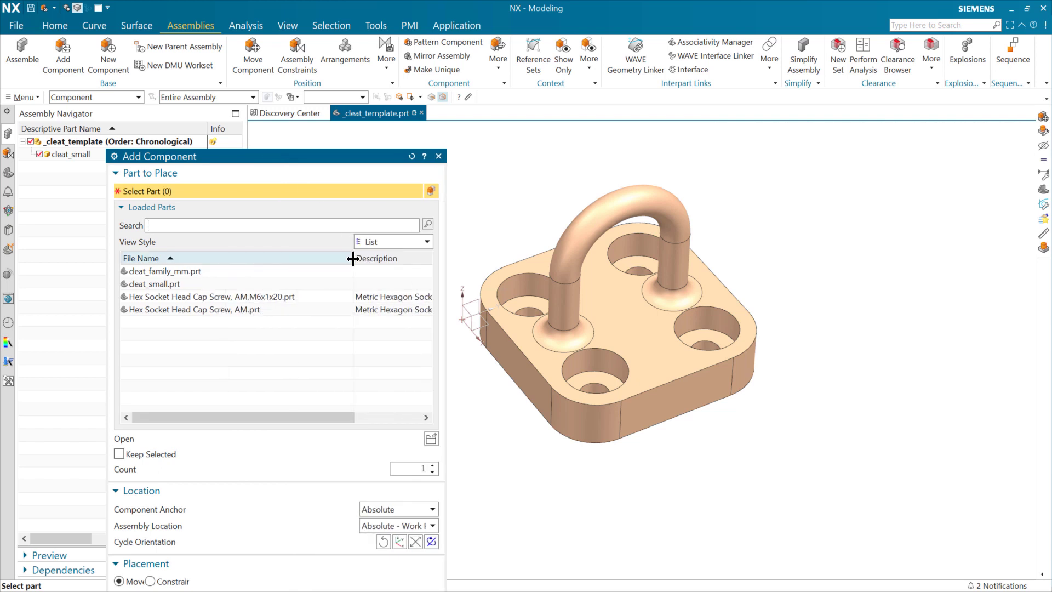
double_click(262, 310)
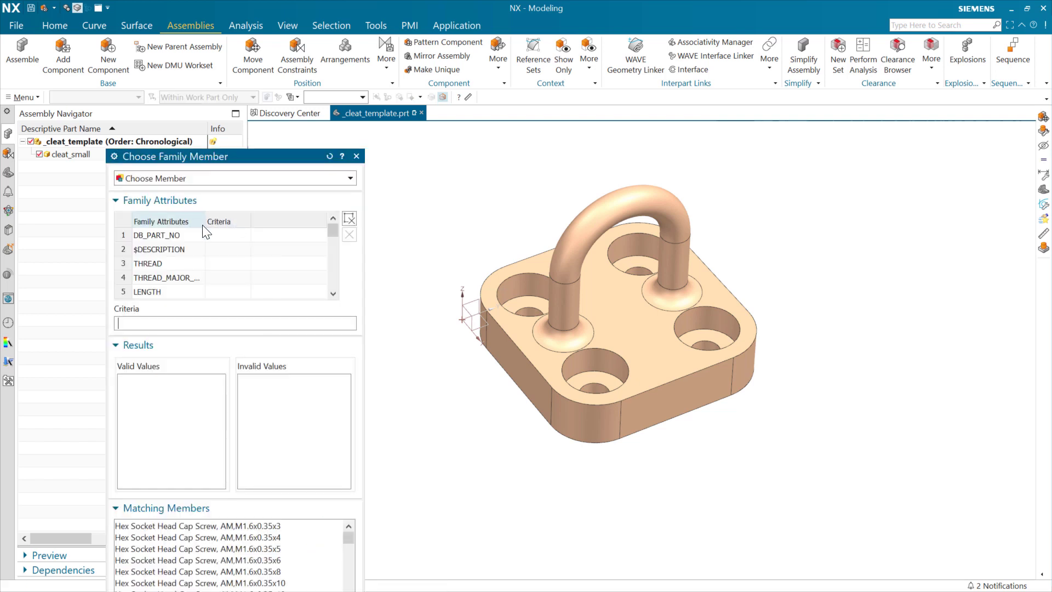
- Filter the screw family with the criterion THREAD_MAJOR_DIAMETER==SCREW_DIAM, widening the attribute column to read the full names
left_click_drag(239, 156, 300, 44)
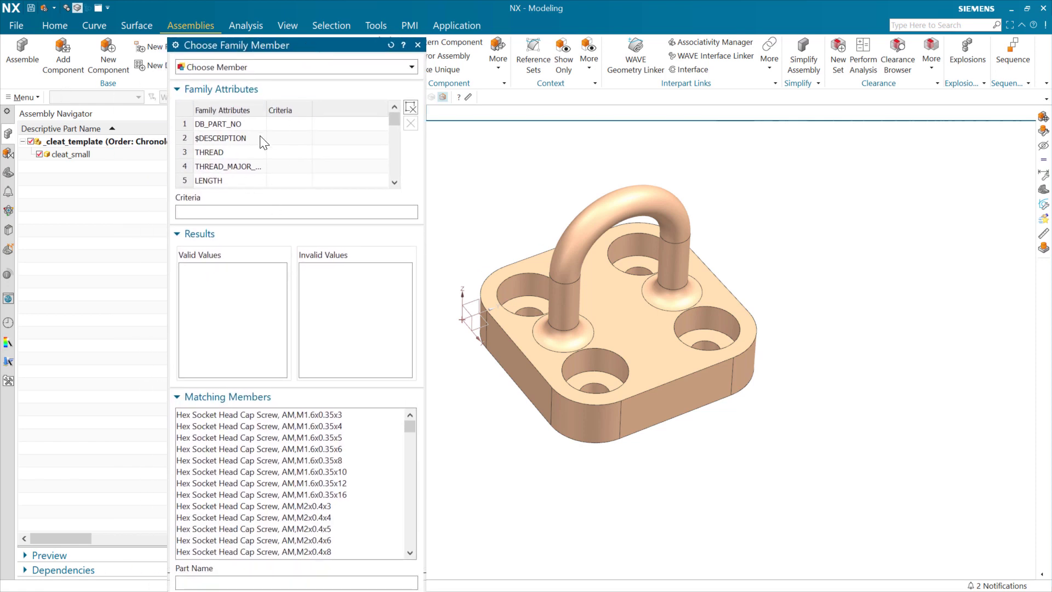
left_click_drag(267, 110, 337, 110)
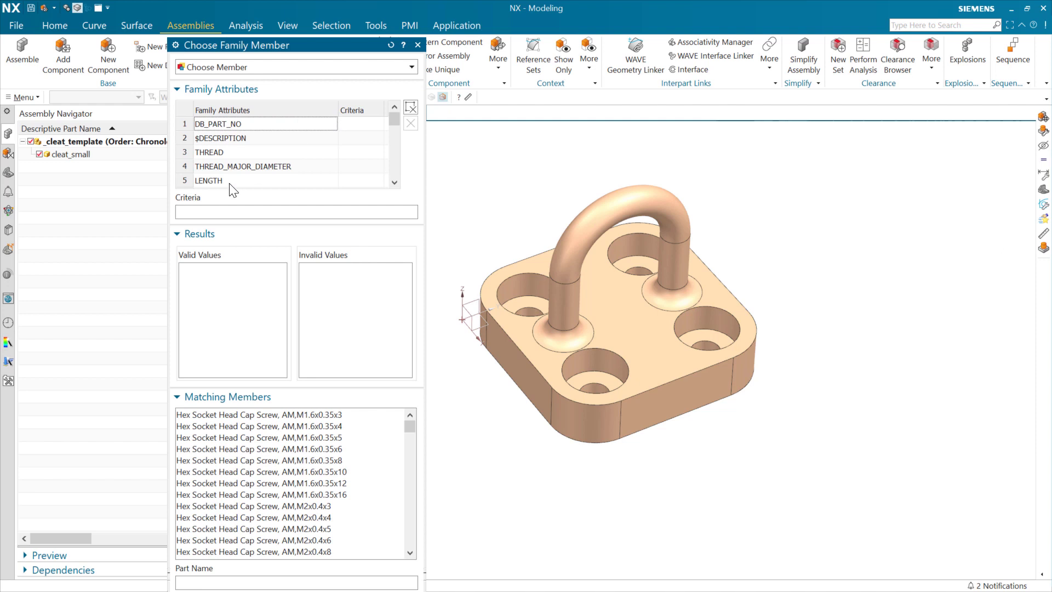
left_click(256, 167)
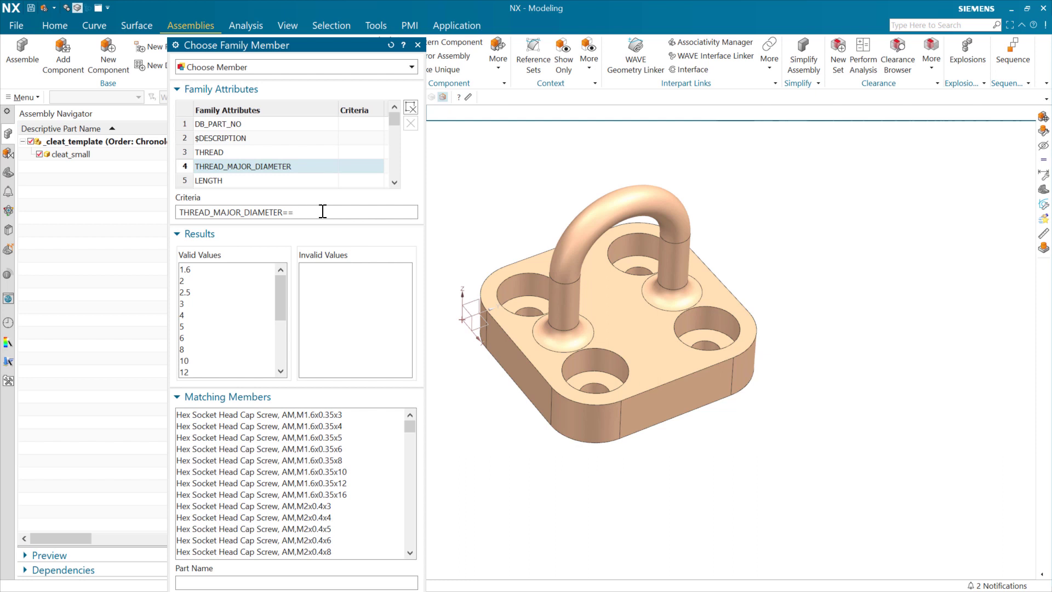
type("SCREW_DIAM")
left_click_drag(296, 212, 377, 211)
left_click_drag(281, 212, 135, 226)
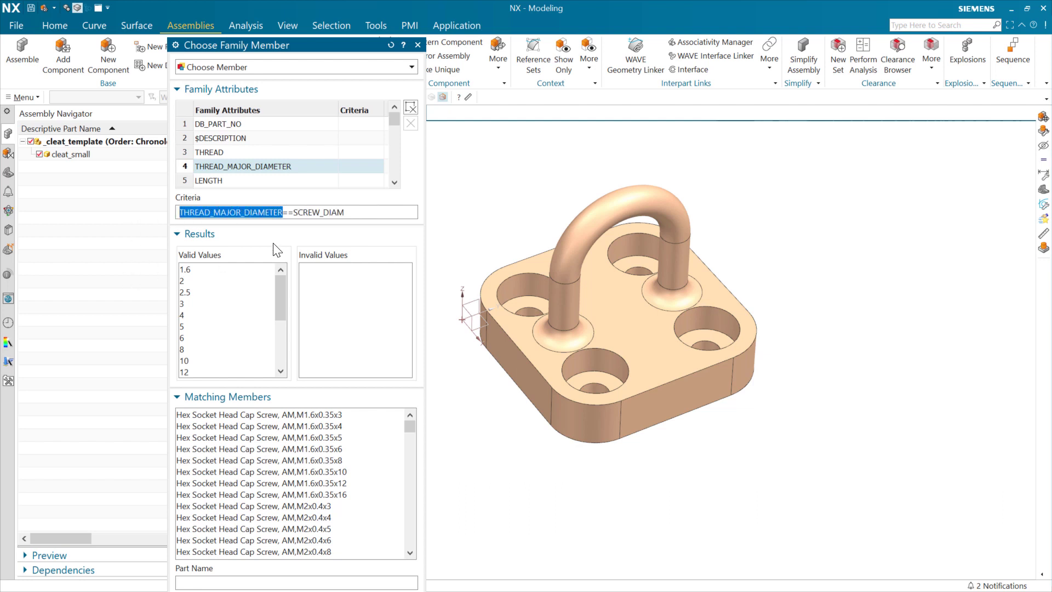
left_click(358, 209)
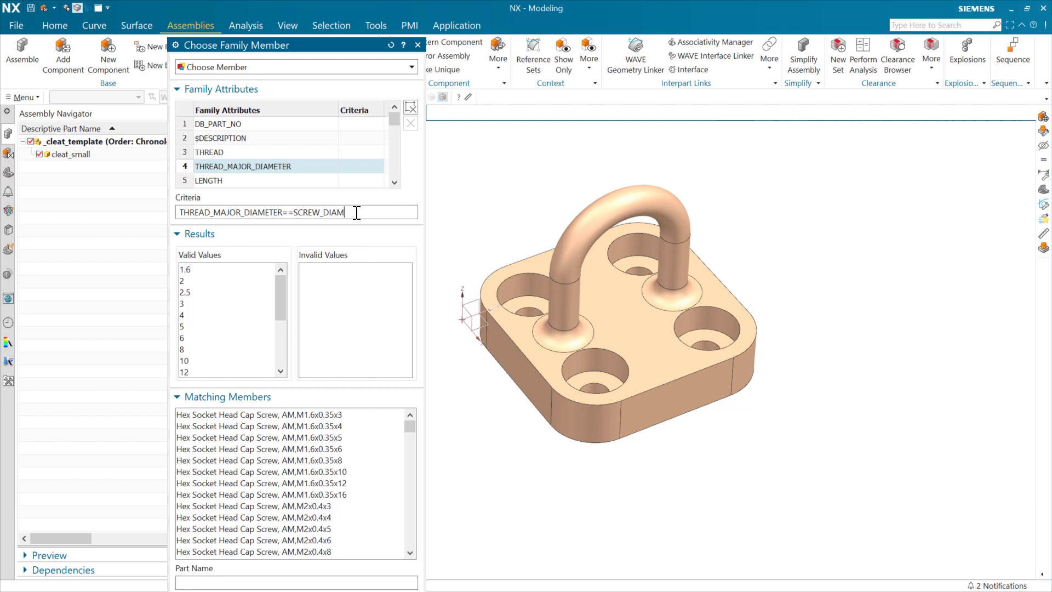
key("Return")
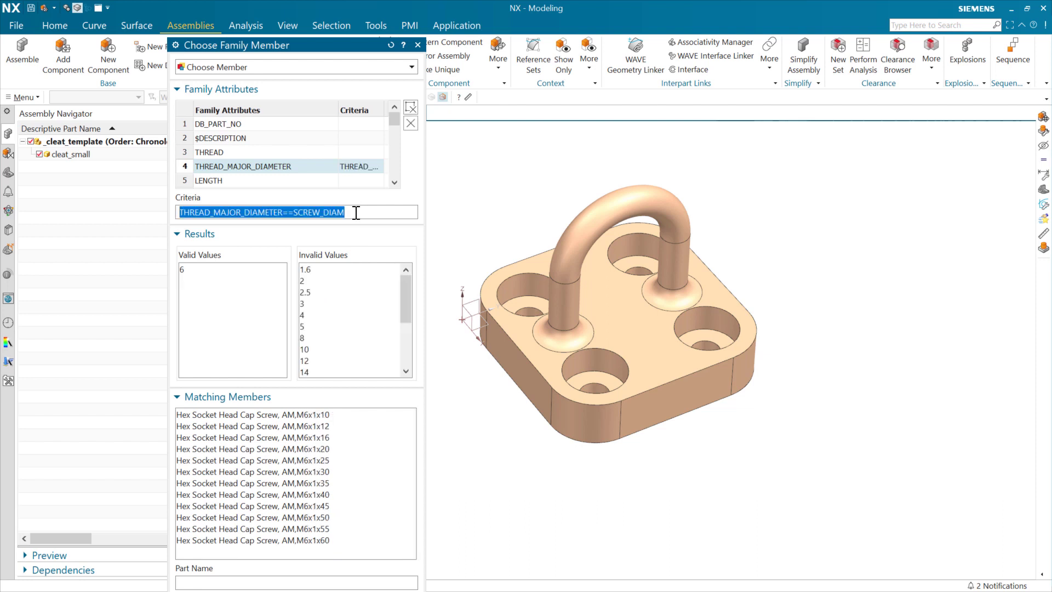
left_click(355, 213)
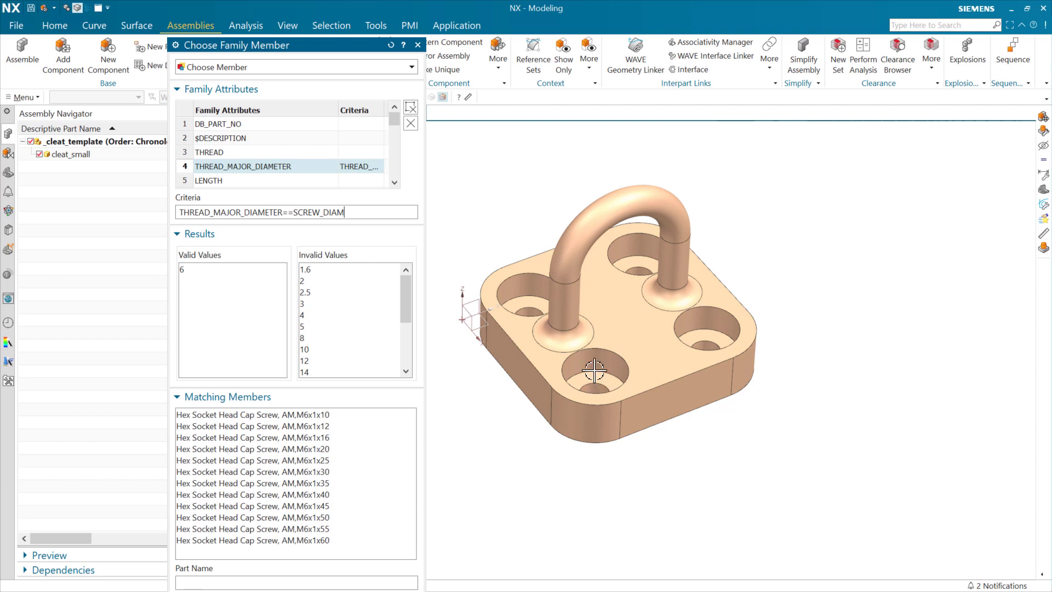
- Add the criterion LENGTH==20 for the screw family and accept the matching M6x1x20 member
middle_click_drag(603, 429, 617, 380)
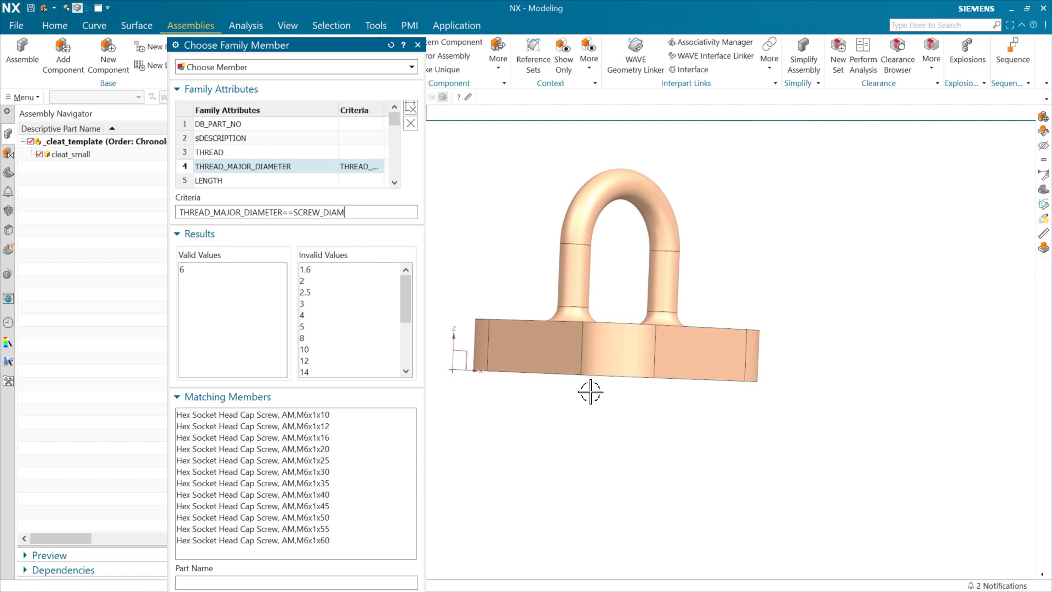
middle_click_drag(624, 402, 601, 429)
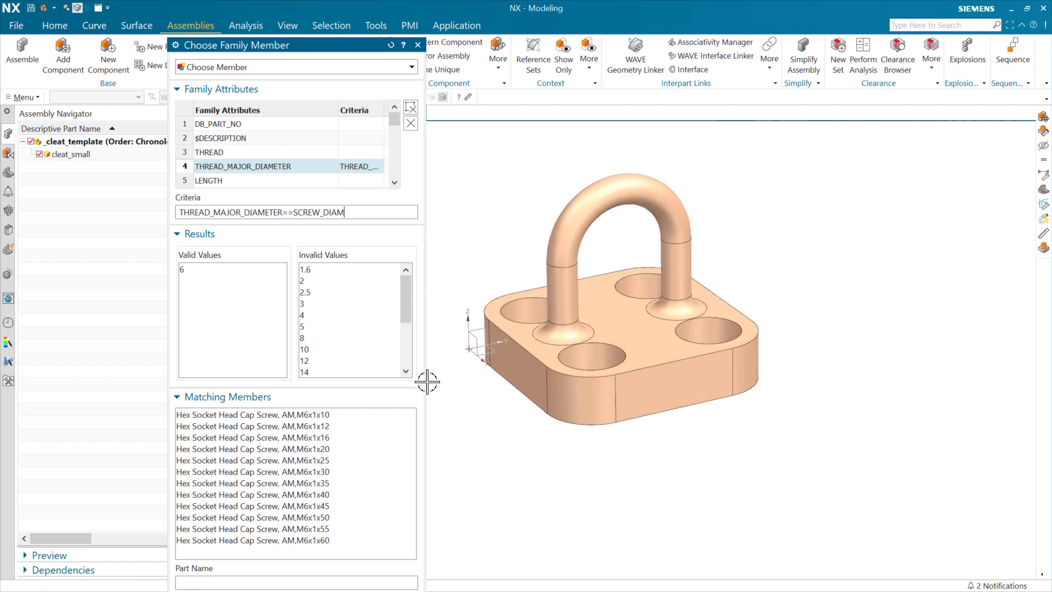
left_click(223, 182)
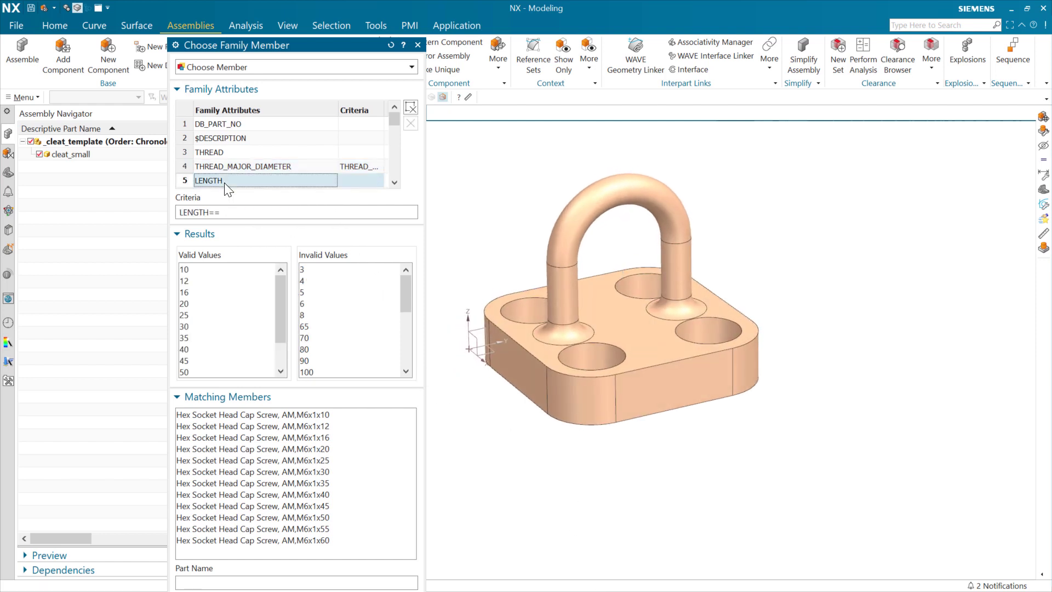
left_click(185, 304)
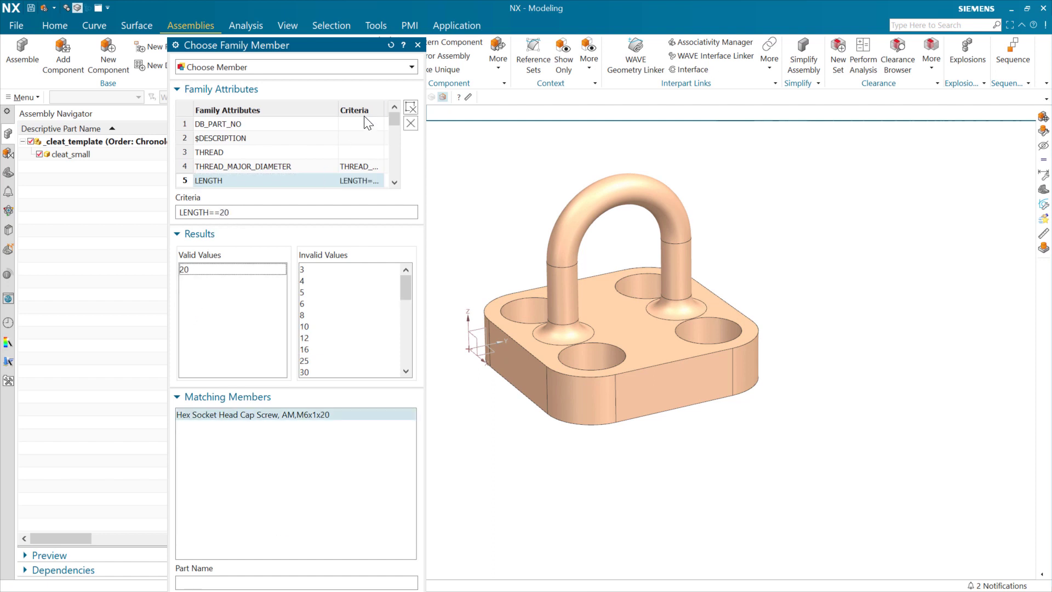
left_click_drag(339, 109, 375, 110)
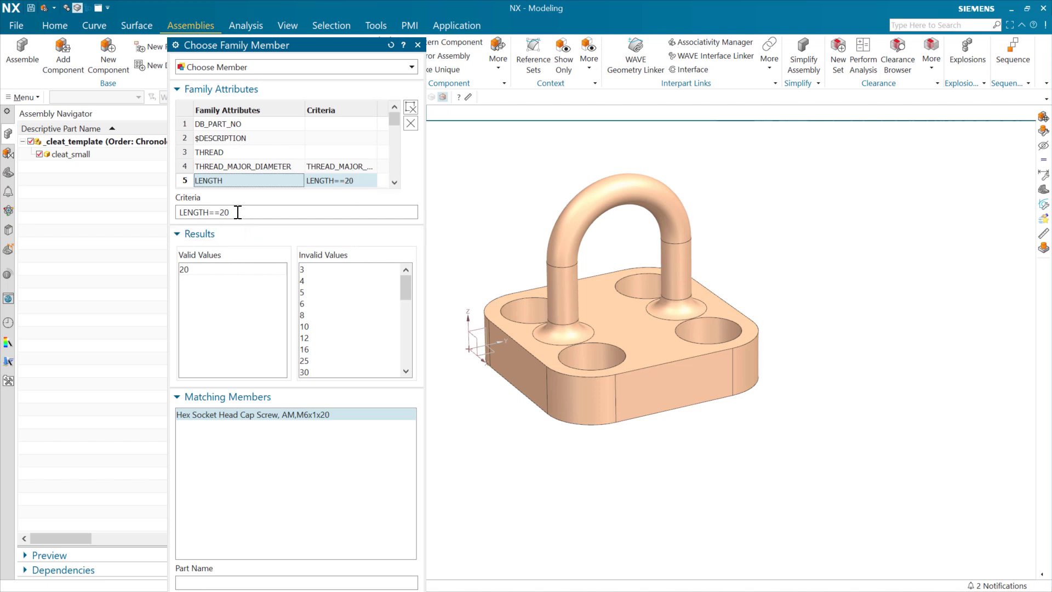
left_click_drag(235, 211, 171, 215)
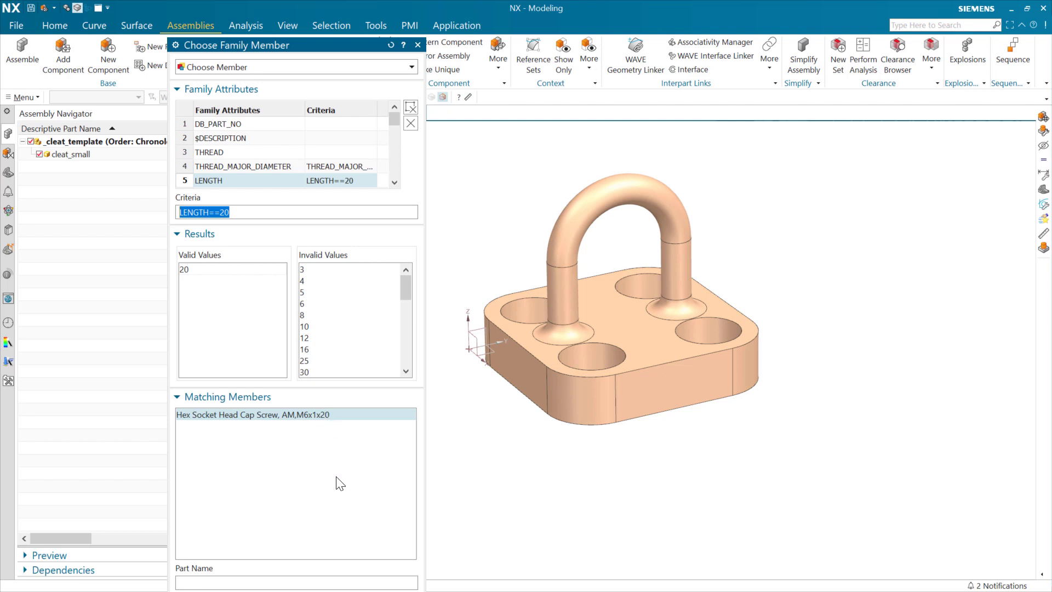
left_click_drag(338, 40, 328, 80)
left_click(346, 536)
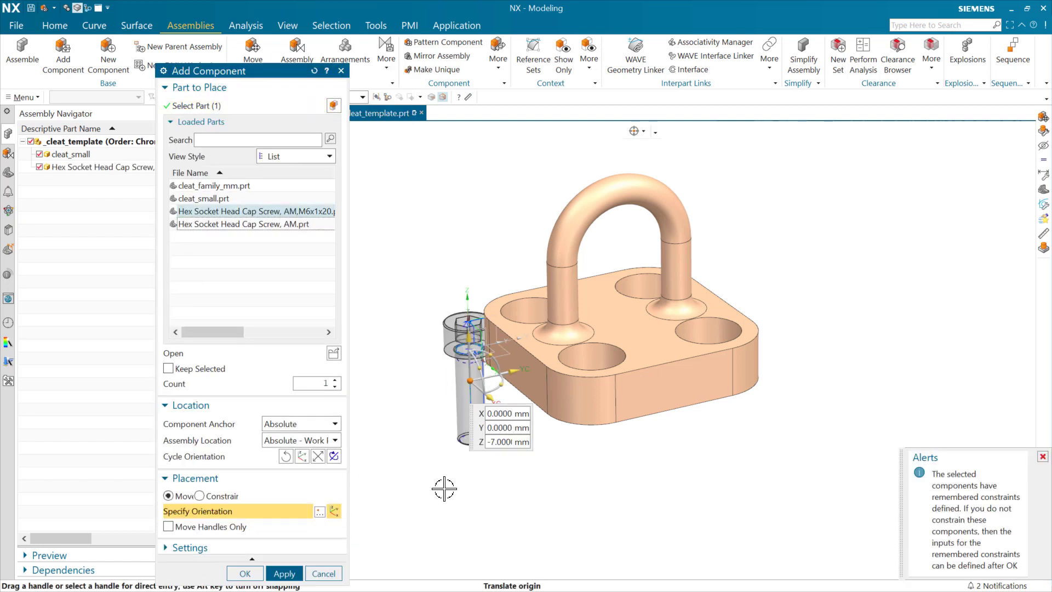
- Add the M6x1x20 screw and satisfy its remembered Distance and Align constraints at the cleat's counterbored hole nearest the datum axes
mouse_move(323, 223)
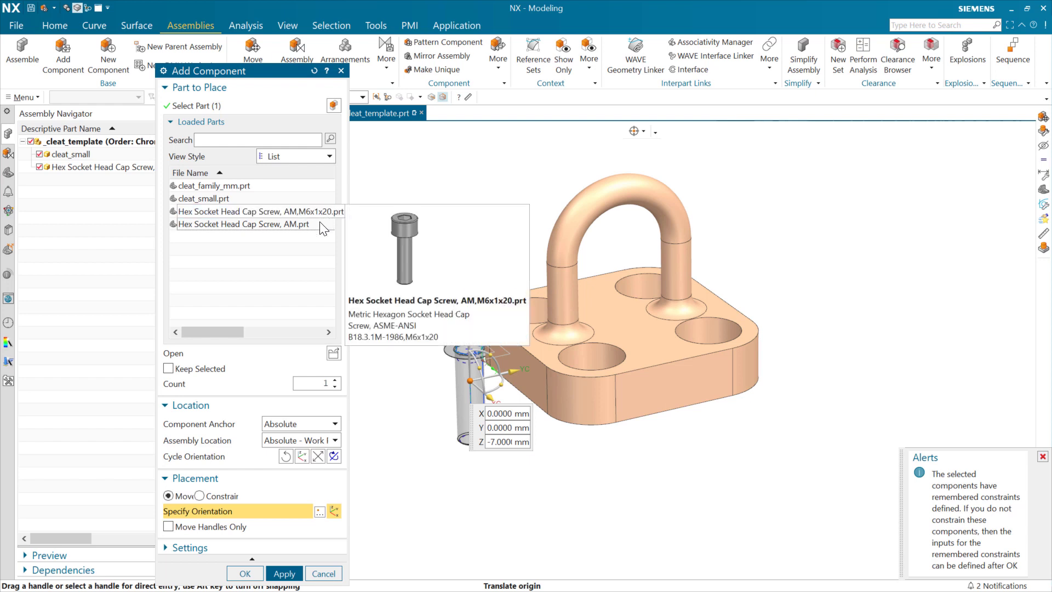
left_click(327, 213)
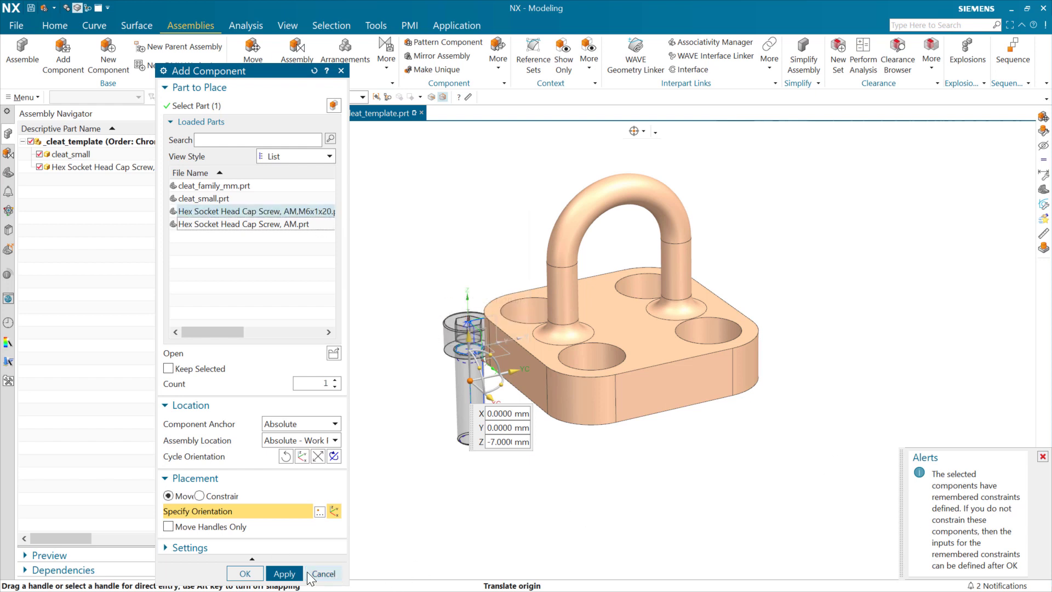
left_click(254, 570)
middle_click_drag(367, 421, 420, 380)
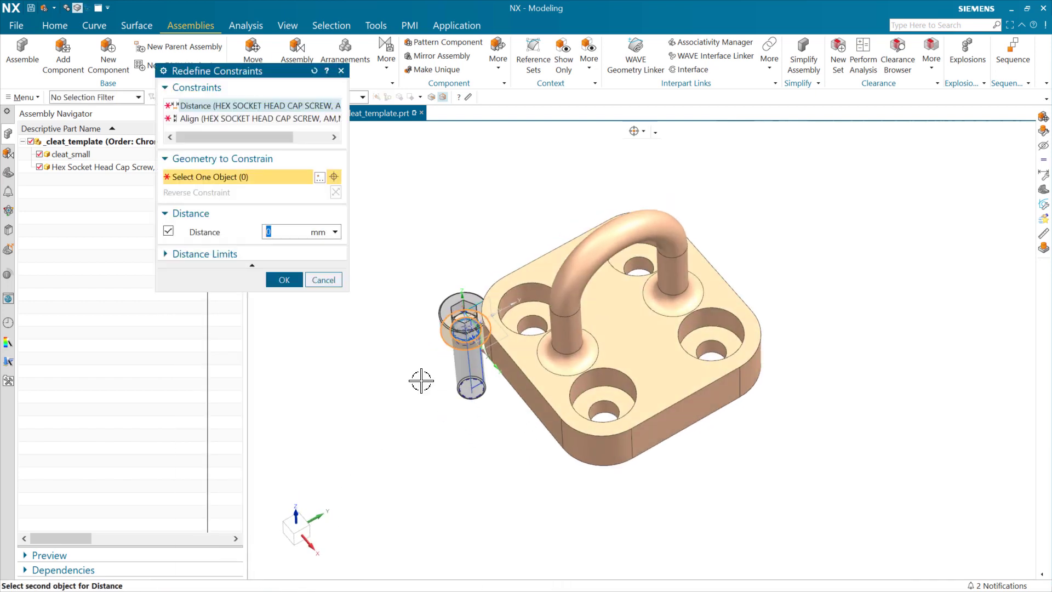
left_click(531, 324)
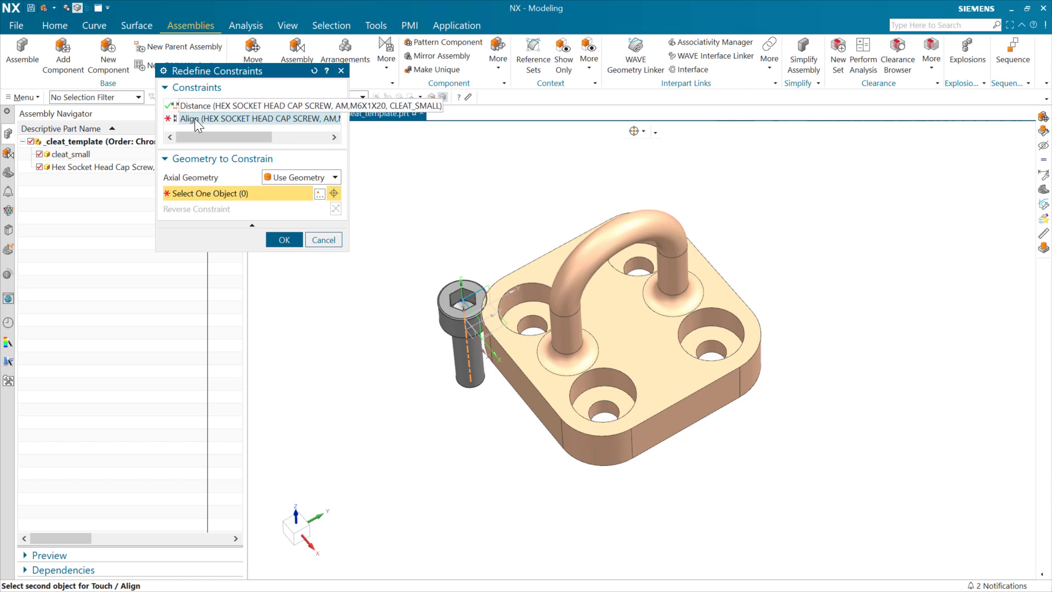
left_click(531, 326)
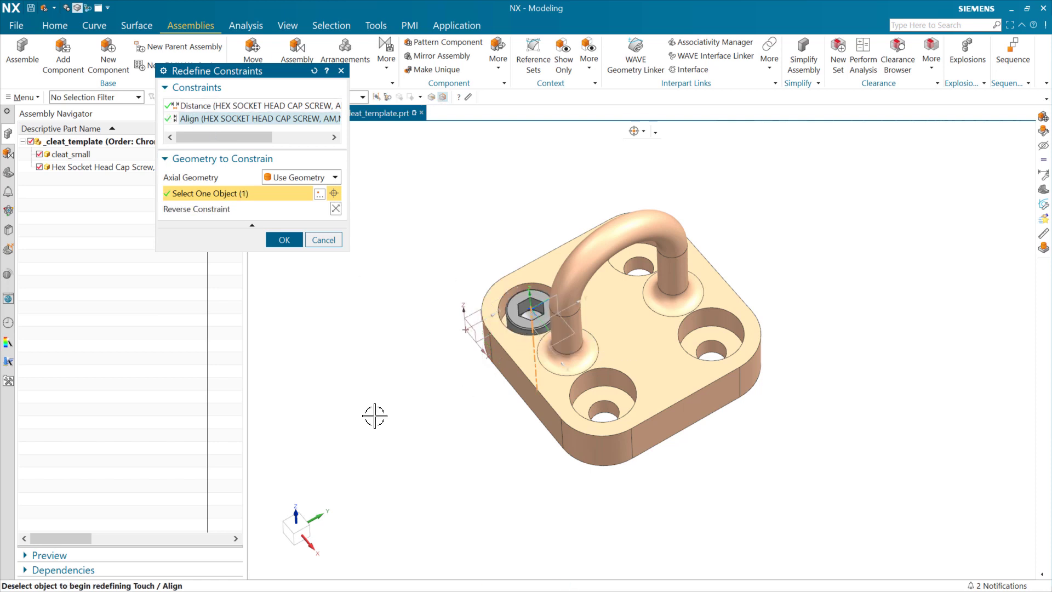
left_click(284, 240)
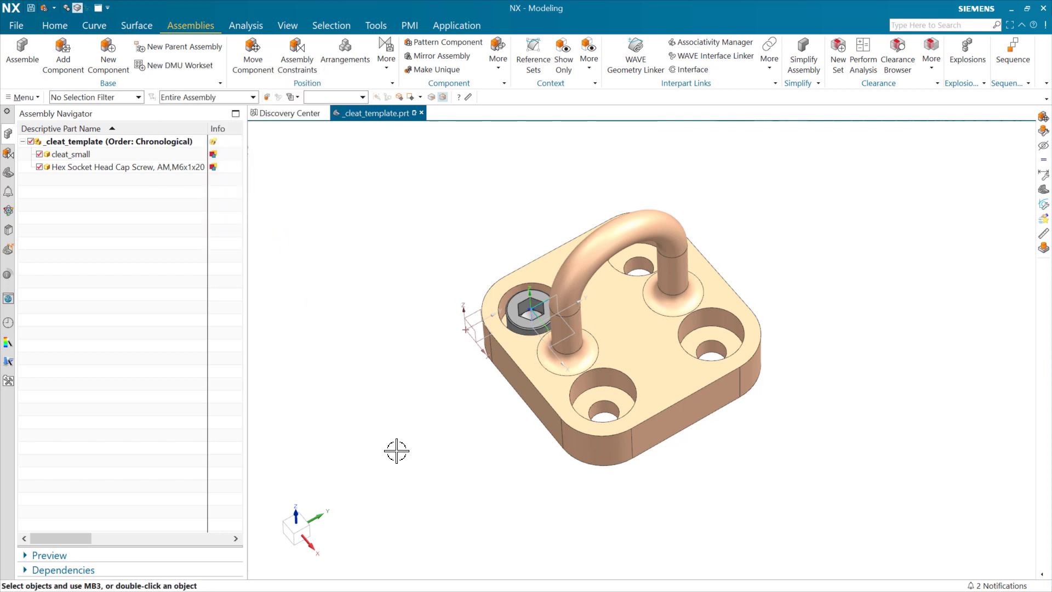
- Replace the screw component's reference set so its datum geometry is not displayed
middle_click_drag(462, 453, 469, 428)
right_click(161, 168)
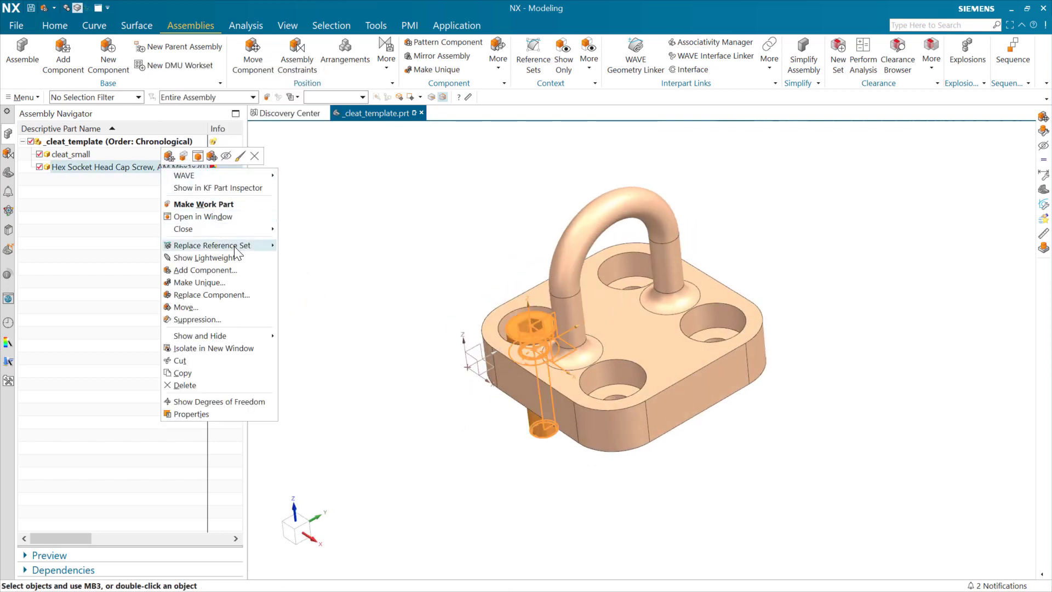
mouse_move(225, 244)
left_click(311, 247)
middle_click_drag(432, 399, 459, 400)
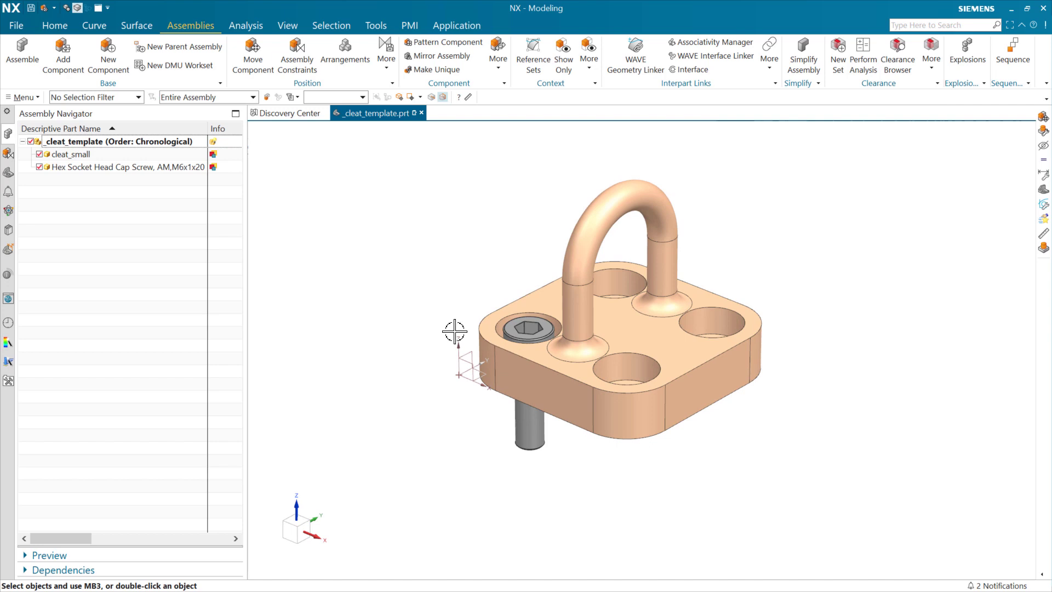
- Edit the _cleat_template reusable component and apply a tension load of 2000 N
scroll(437, 371, "up", 5)
middle_click_drag(436, 373, 343, 411, "shift")
left_click(77, 153)
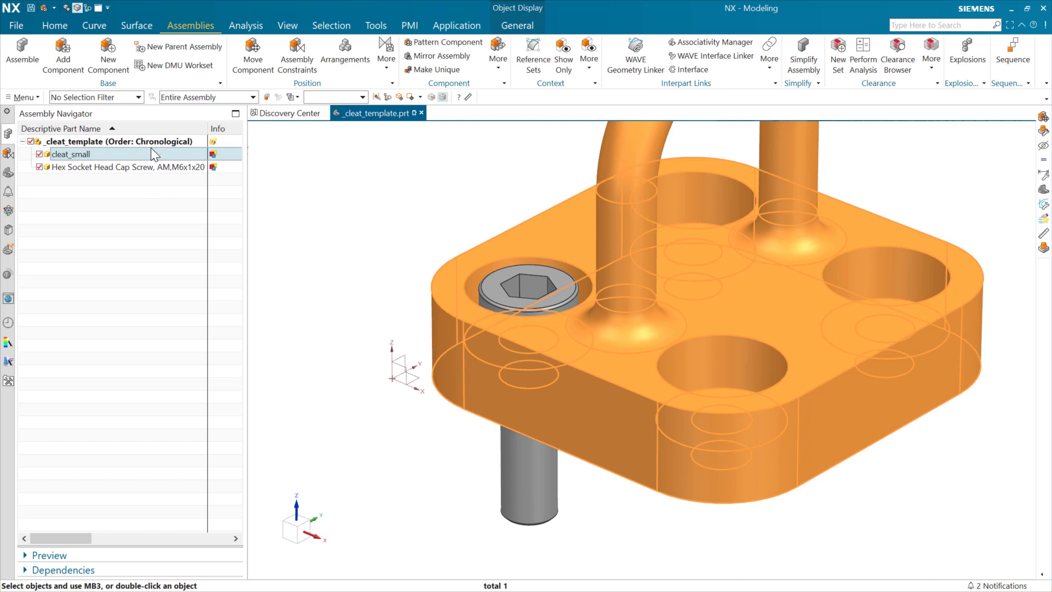
right_click(151, 141)
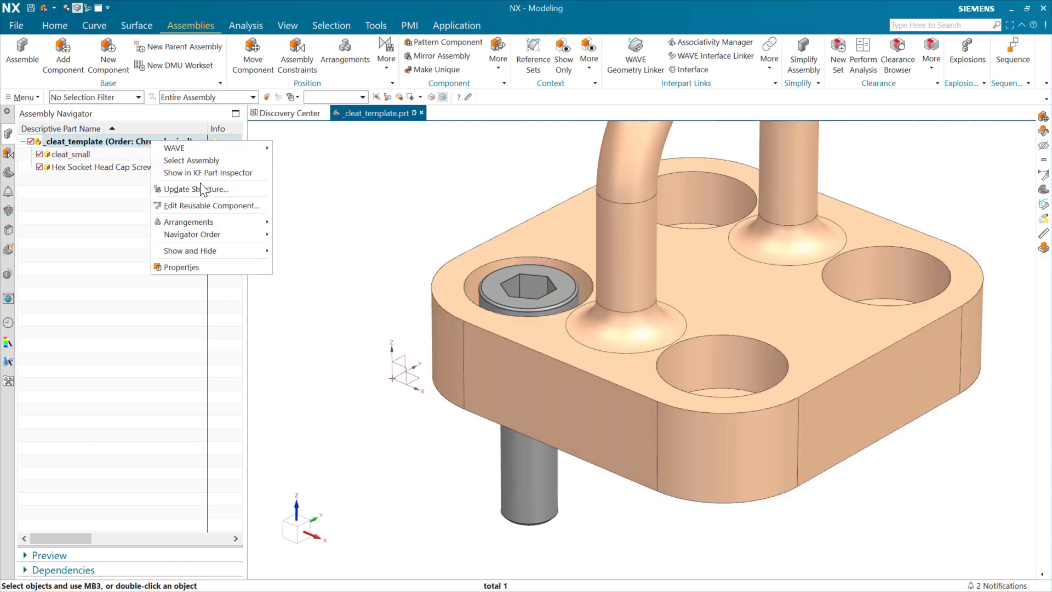
left_click(205, 206)
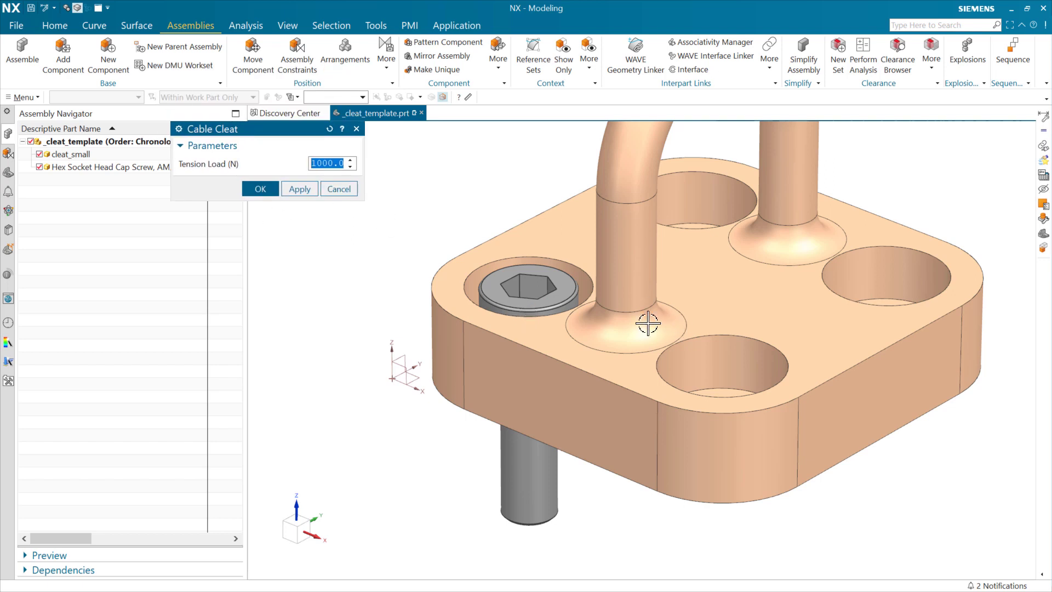
left_click_drag(282, 132, 253, 225)
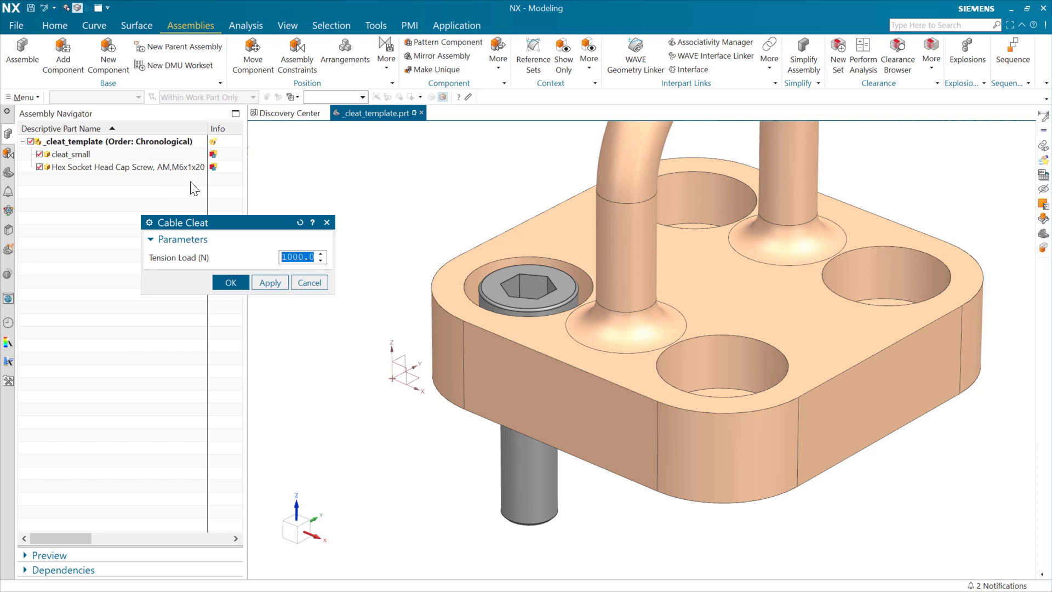
type("2000")
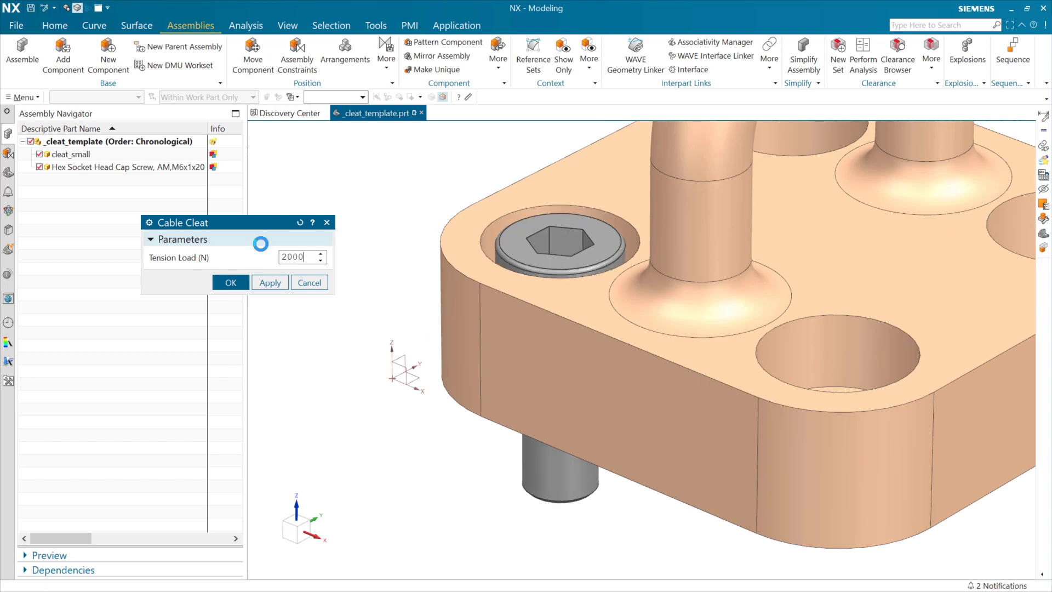
left_click(270, 282)
- Test the cleat and screw update with tension loads of 3000 N and 1000 N
type("3000")
key("Return")
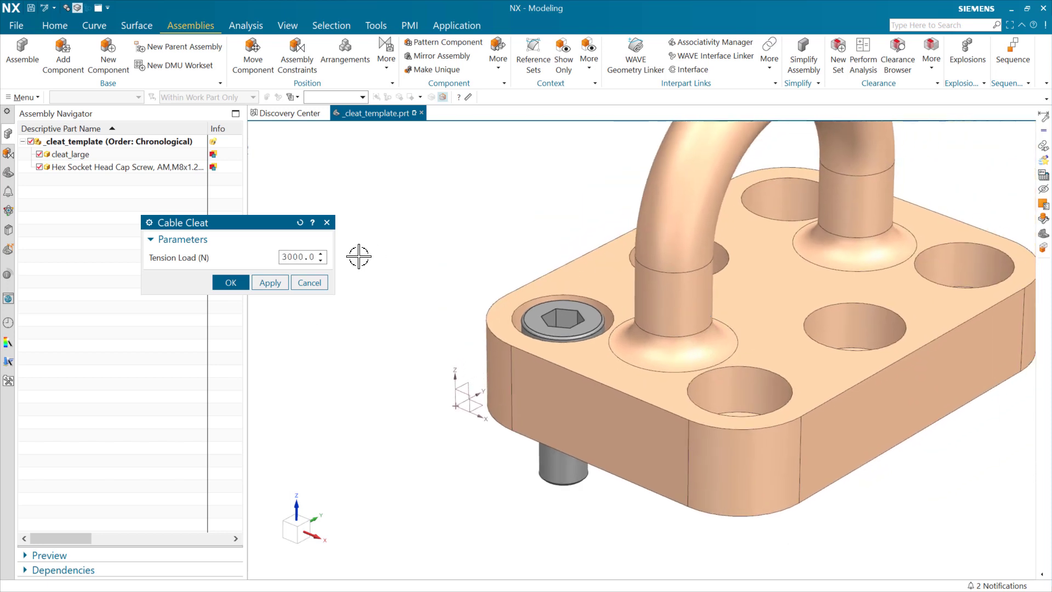
double_click(299, 253)
type("1000")
key("Return")
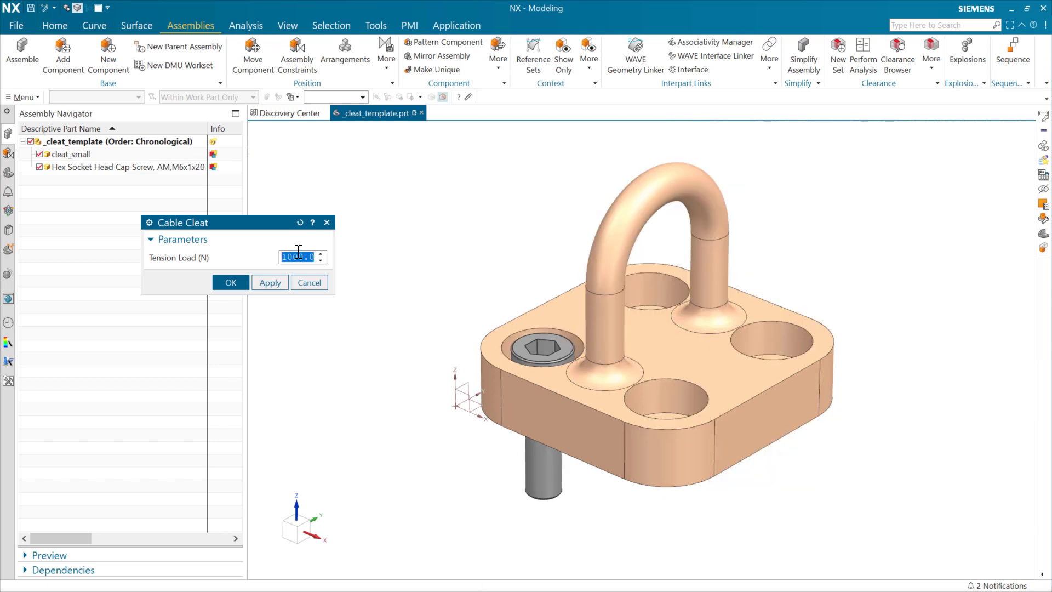
- Apply a tension load of 2000 N once more, return it to 1000 N and accept the Cable Cleat parameters
type("2000")
key("Return")
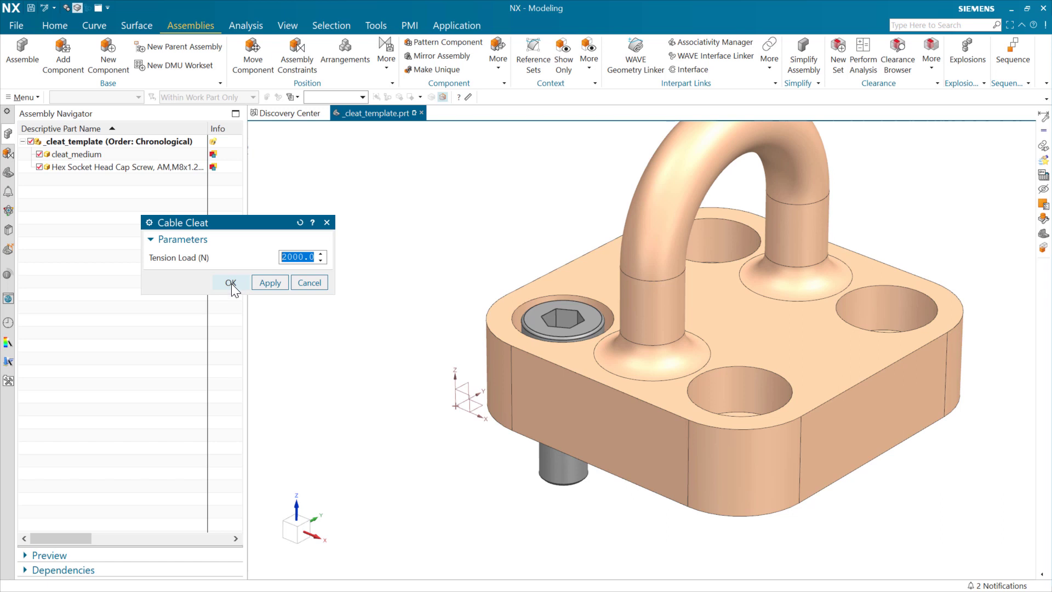
type("1000")
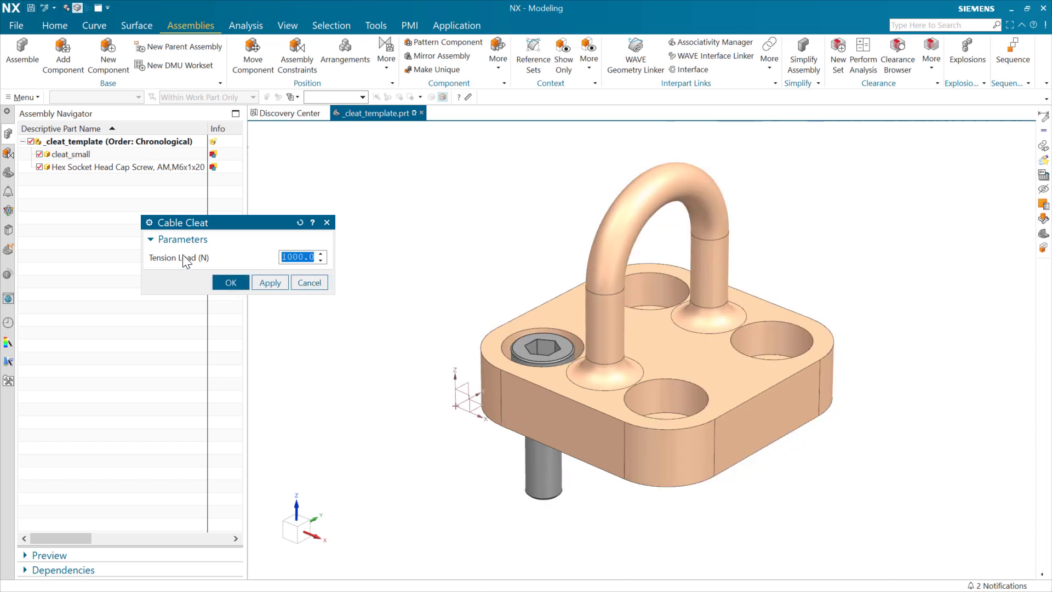
left_click(230, 283)
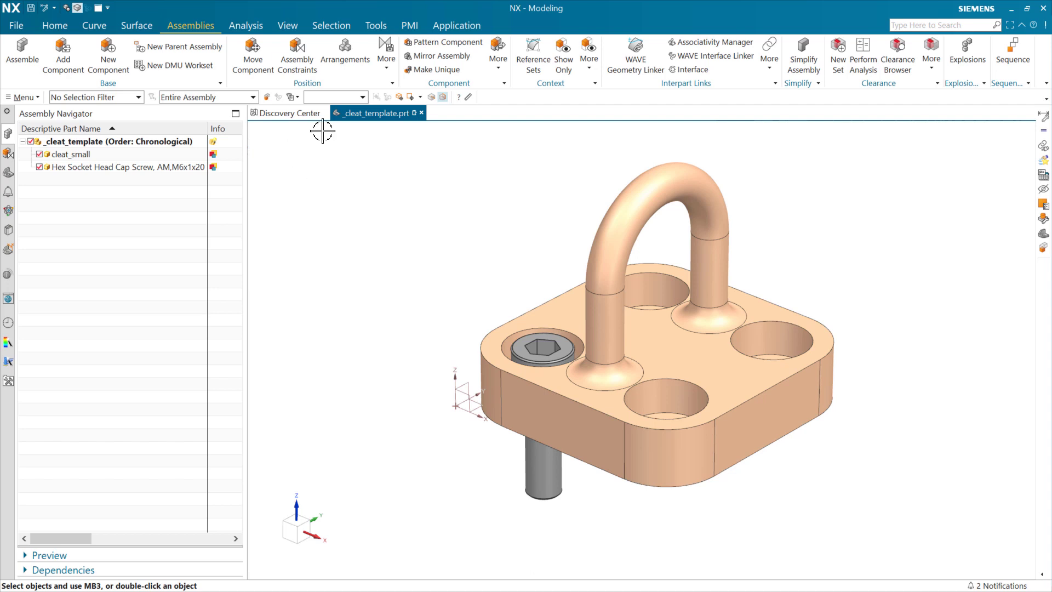
- Open the cleat template in Product Template Author and add a Part Family Refinement Control to the Cable Cleat dialog
left_click(379, 26)
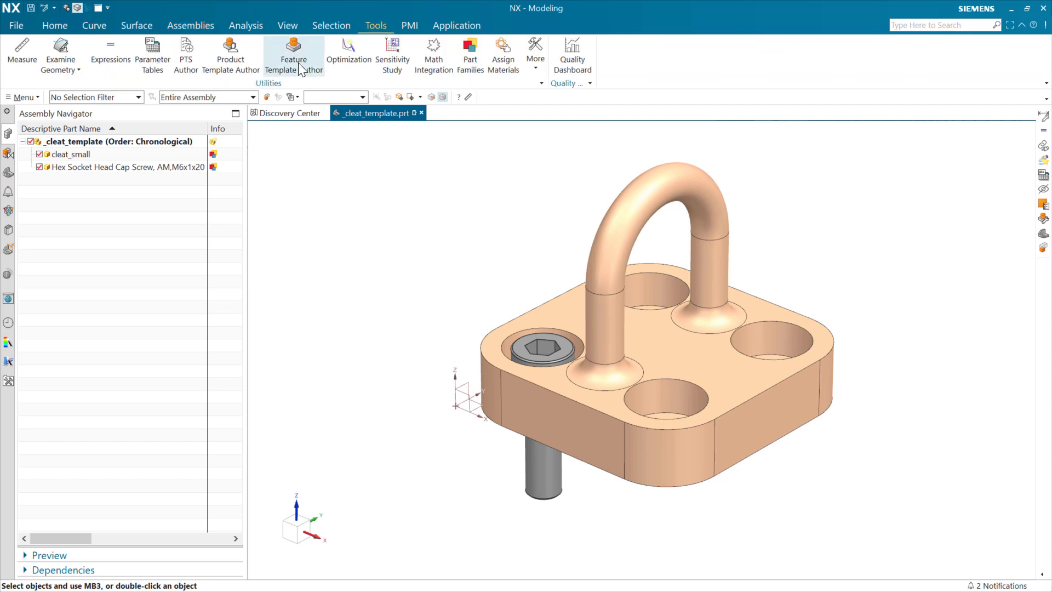
left_click(224, 68)
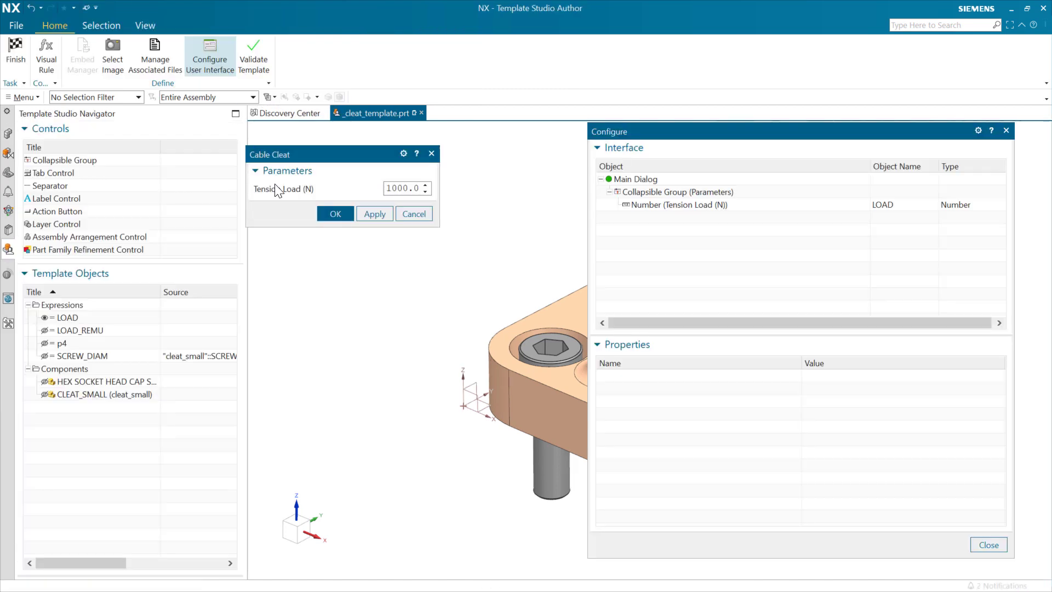
left_click(94, 248)
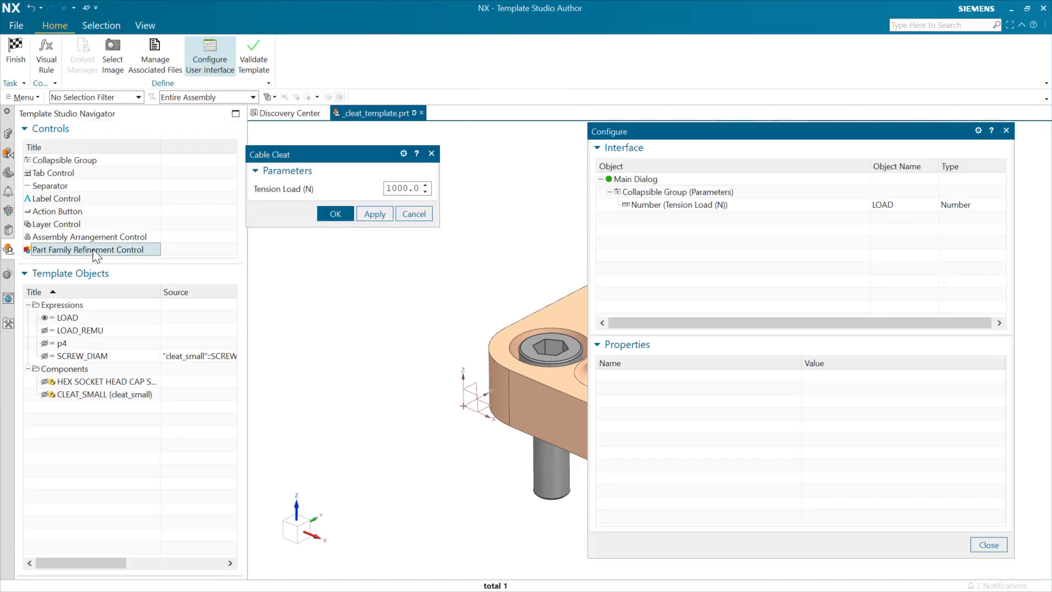
double_click(140, 251)
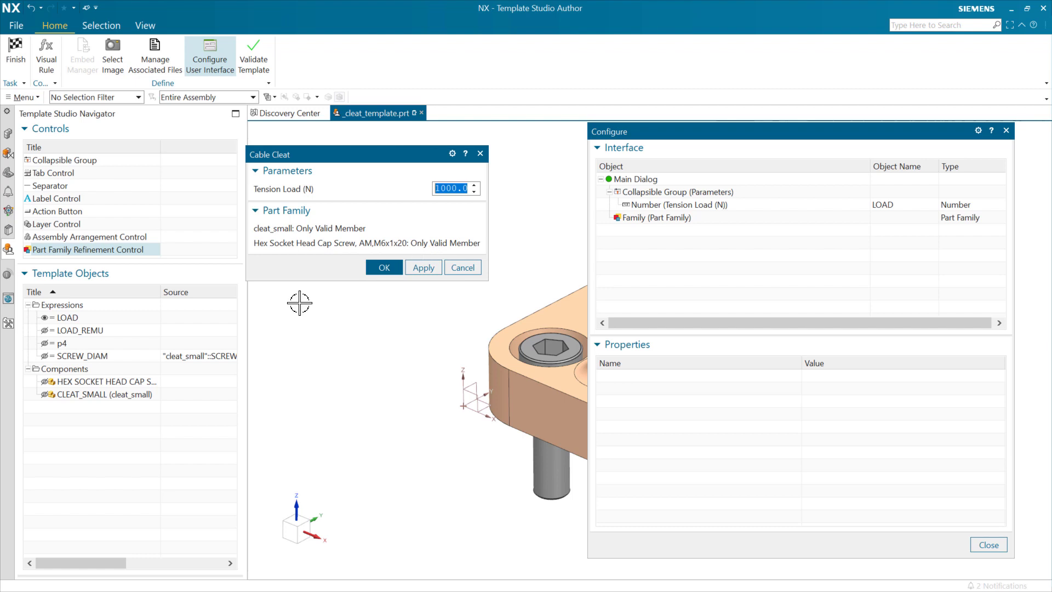
- Title the dialog's part family group "Part Family Selections" and finish authoring the template
left_click(301, 215)
left_click(301, 216)
left_click(663, 217)
left_click(848, 390)
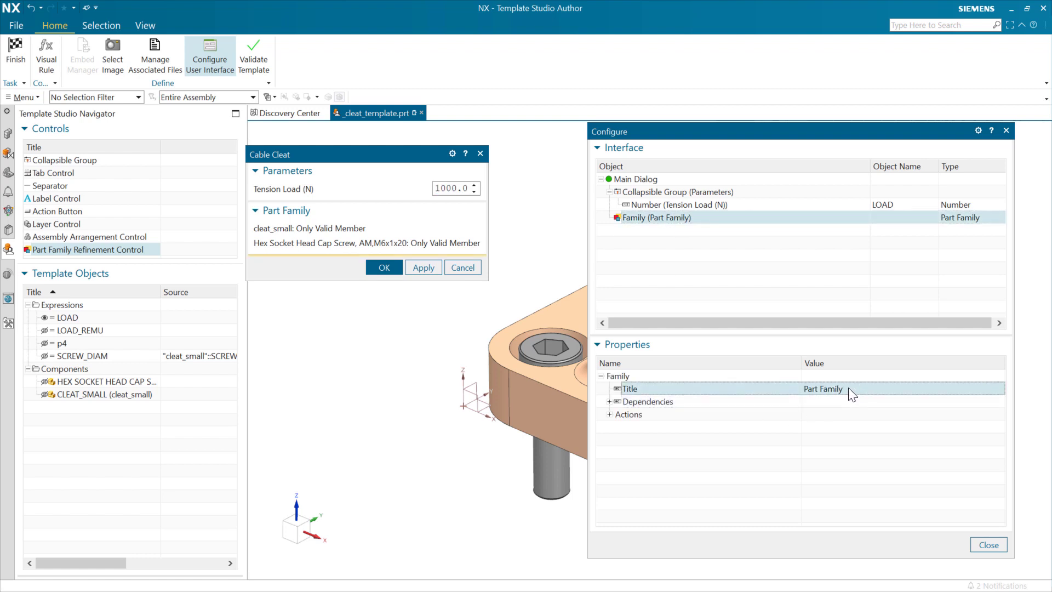
left_click(848, 389)
left_click(856, 387)
type("Selections")
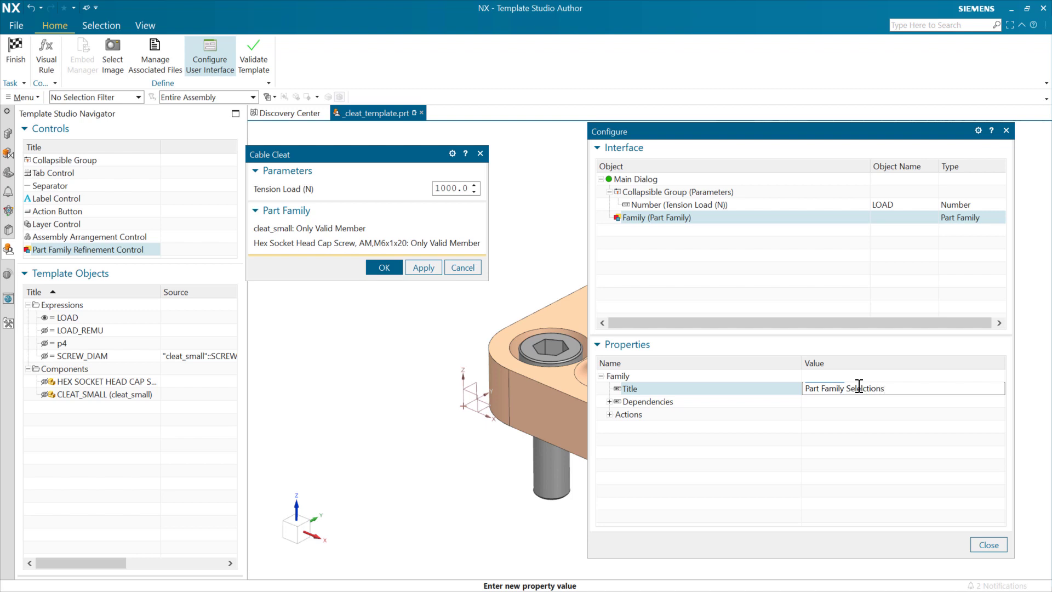
key("Return")
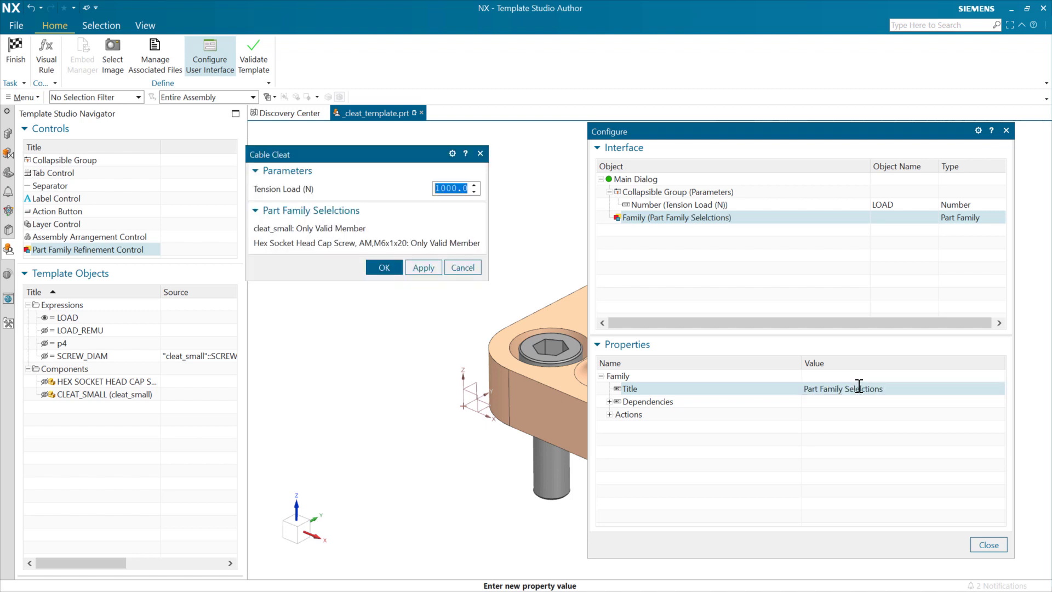
left_click(858, 386)
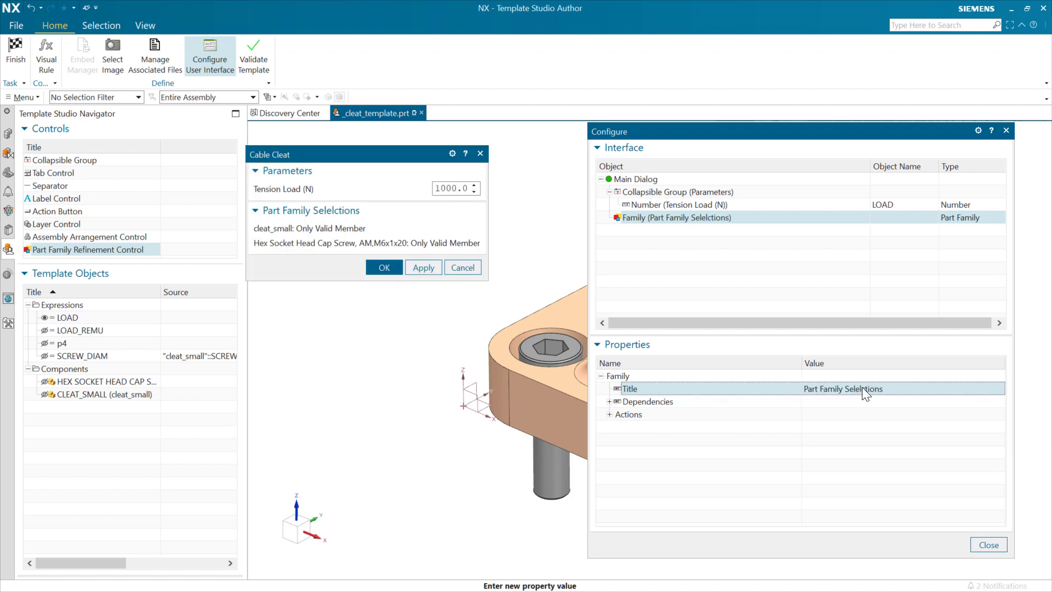
left_click(859, 390)
key("BackSpace")
key("Return")
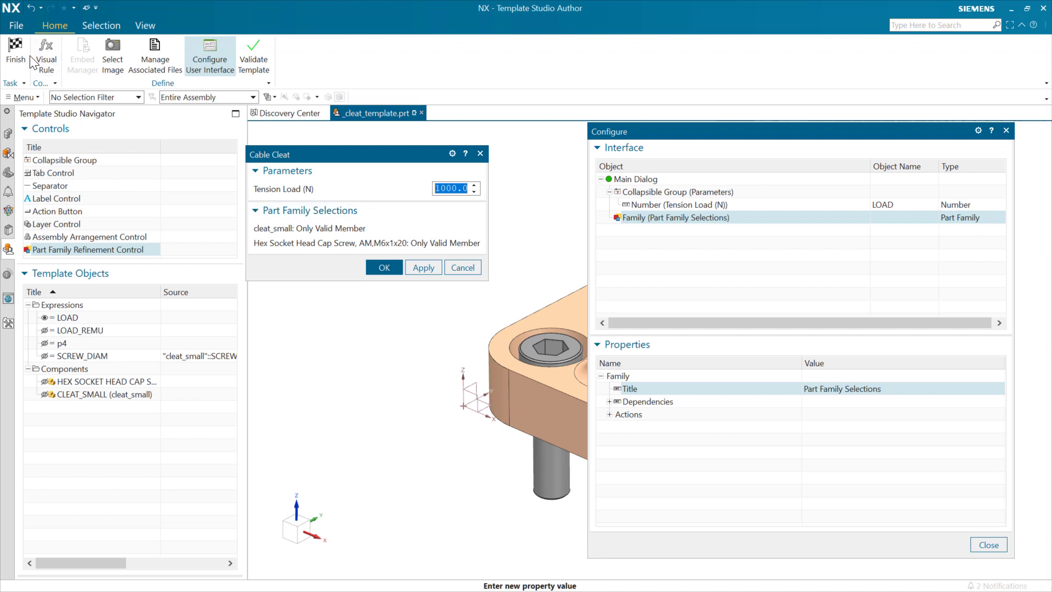
left_click(16, 50)
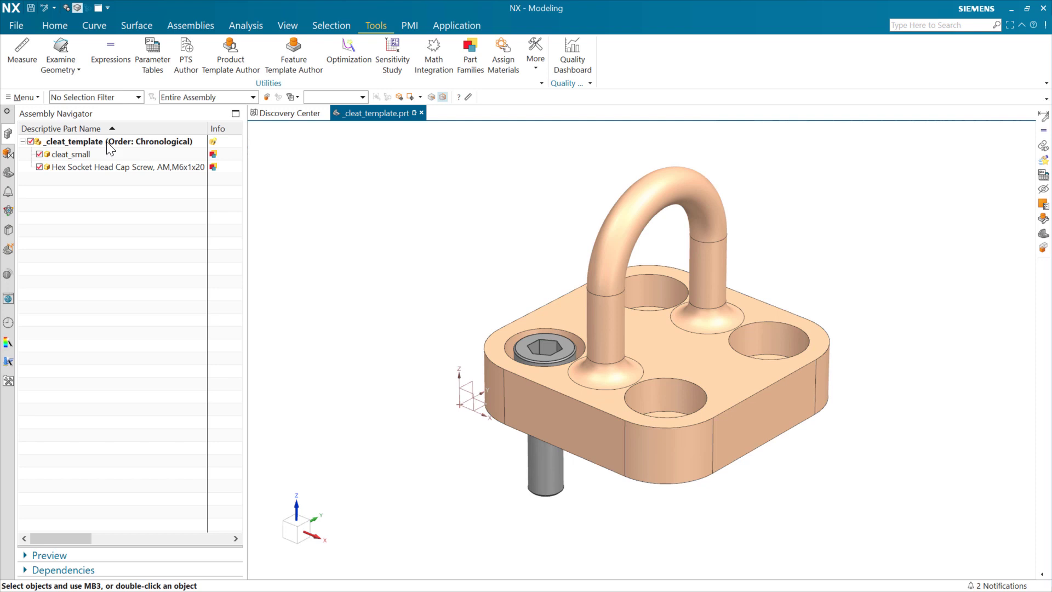
- Test the _cleat_template reusable component with a tension load of 2000 N, return it to 1000 N and accept the dialog
right_click(123, 142)
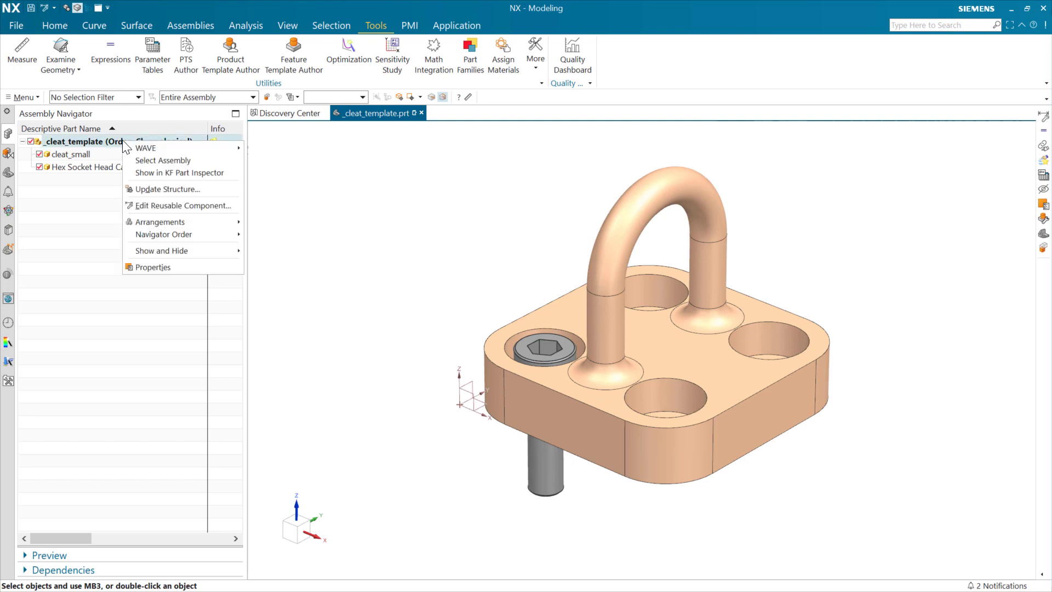
left_click(161, 205)
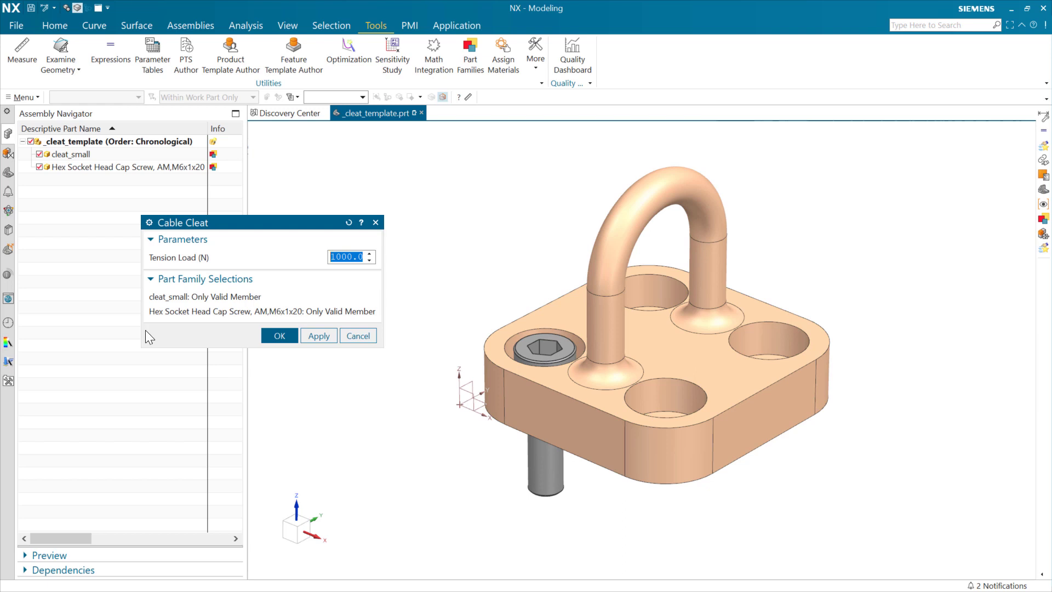
type("2000")
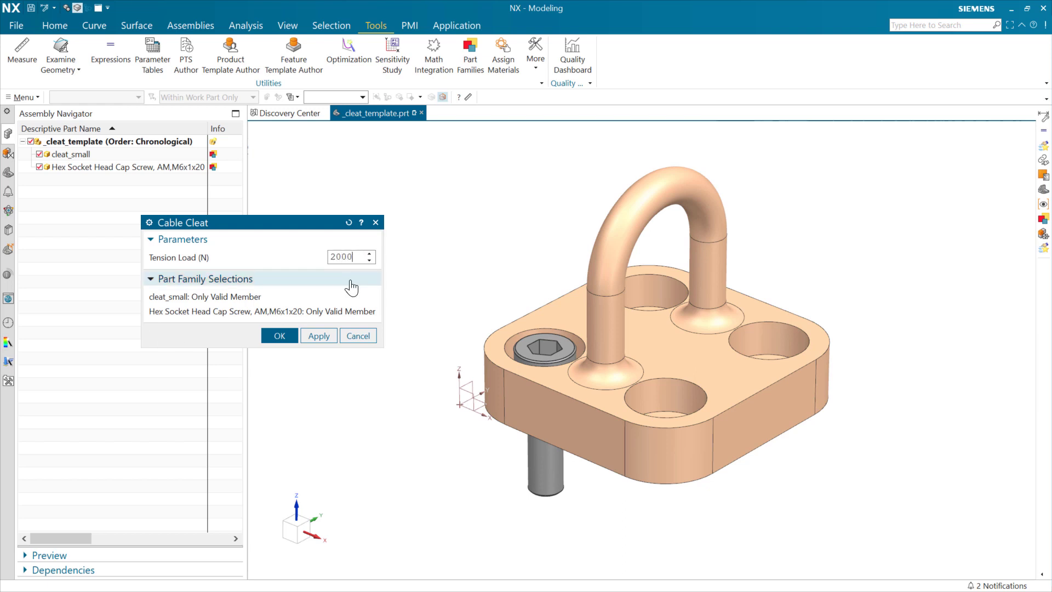
key("Return")
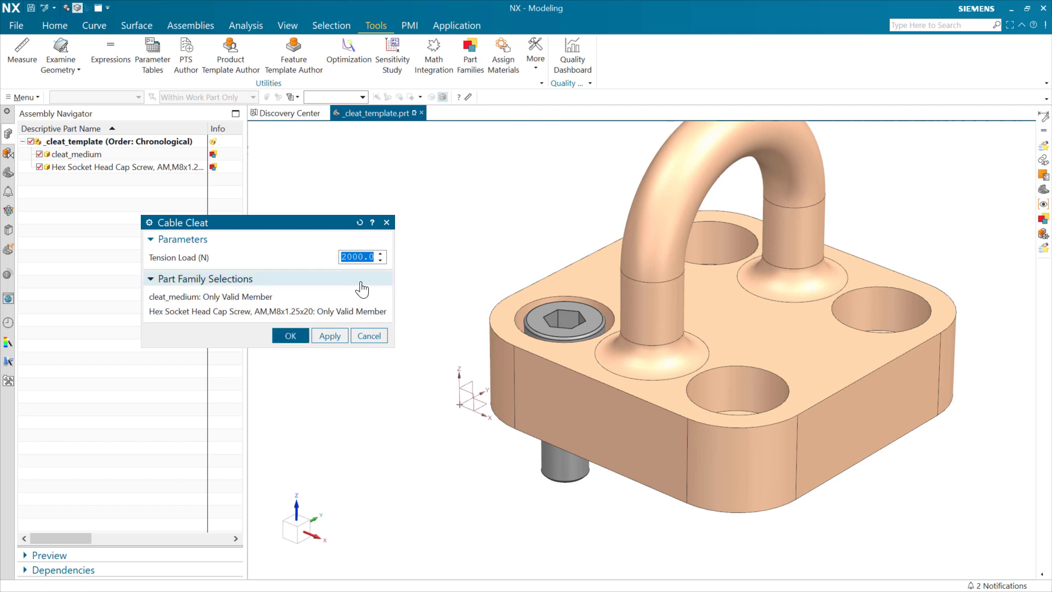
type("1000")
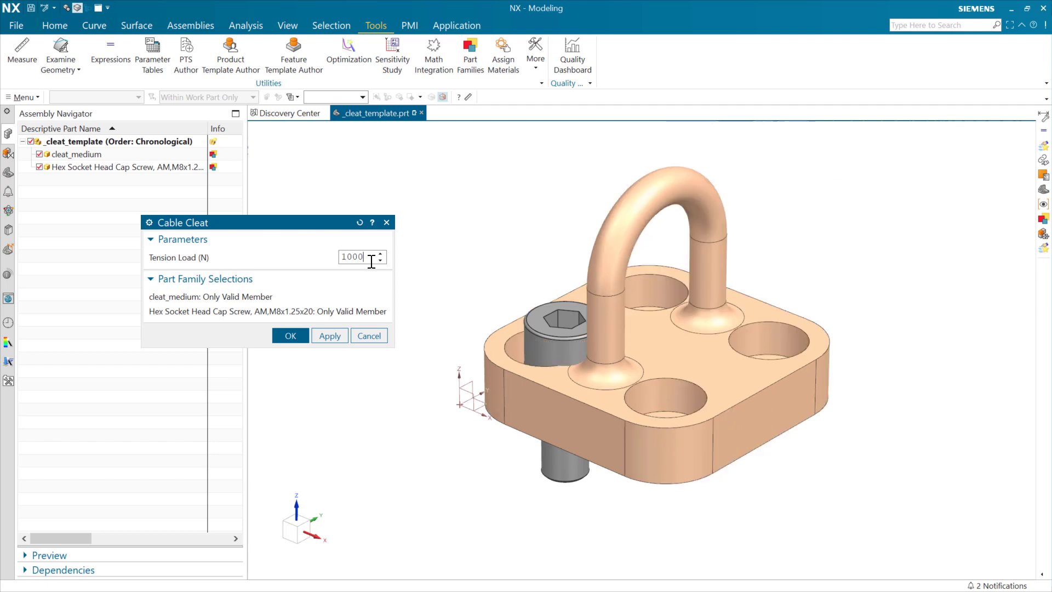
key("Return")
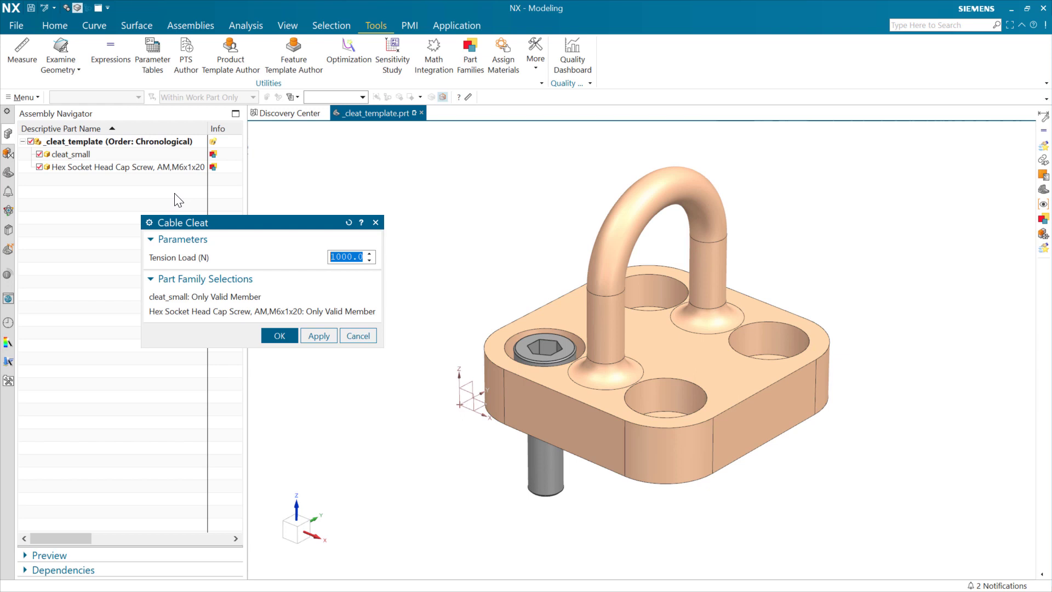
left_click(280, 335)
- Review the Cable Cleat dialog configuration in Product Template Author and leave the authoring task
left_click(230, 52)
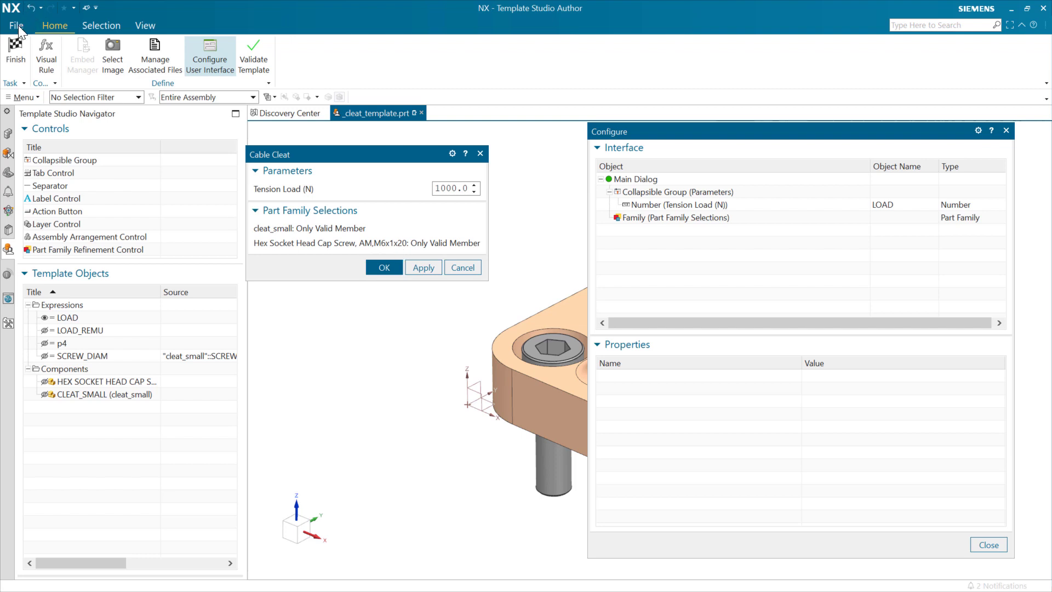
left_click(16, 53)
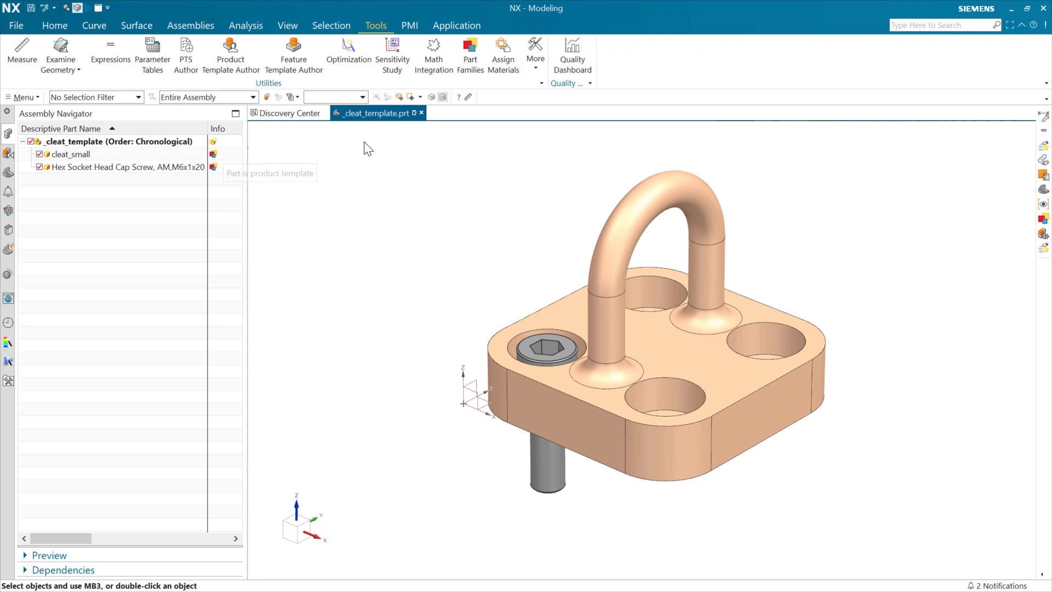
- Open Hex Socket Head Cap Screw, AM.prt from the PT_part_family_refinement_NX2212 folder as the displayed part
left_click(15, 22)
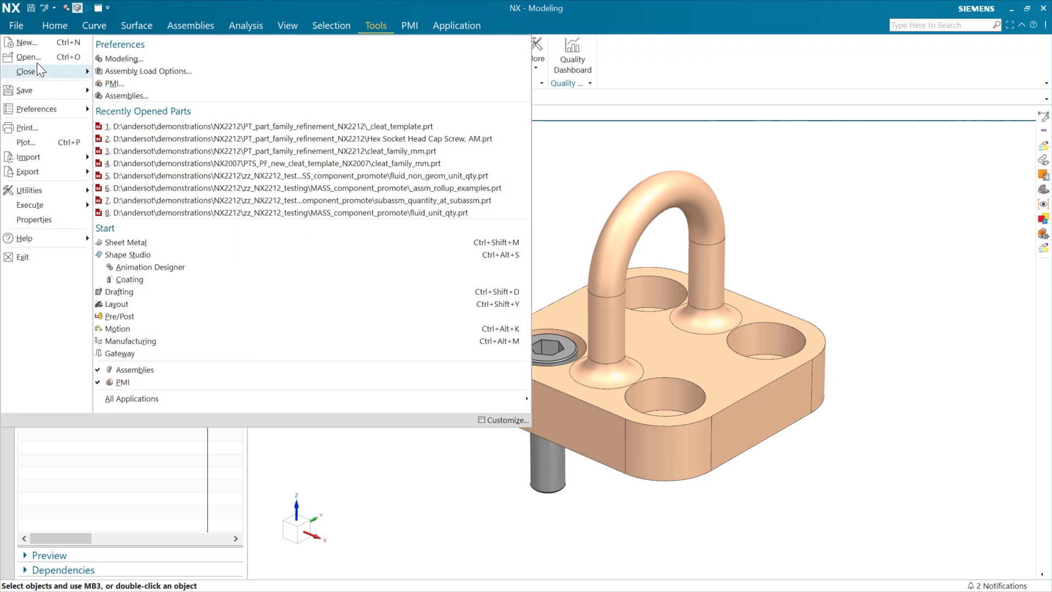
left_click(65, 52)
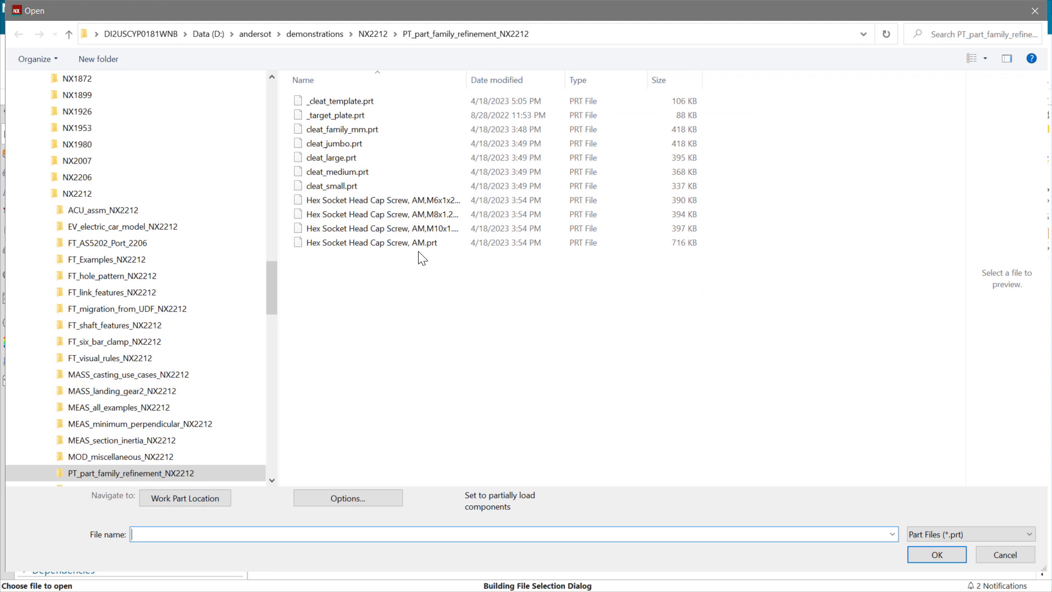
left_click(412, 245)
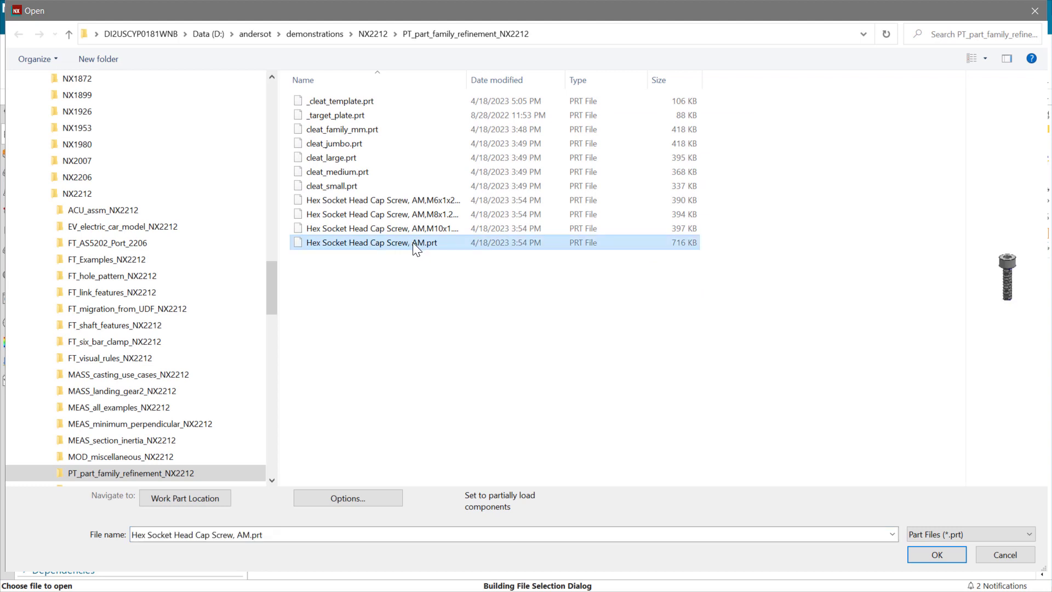
left_click(936, 554)
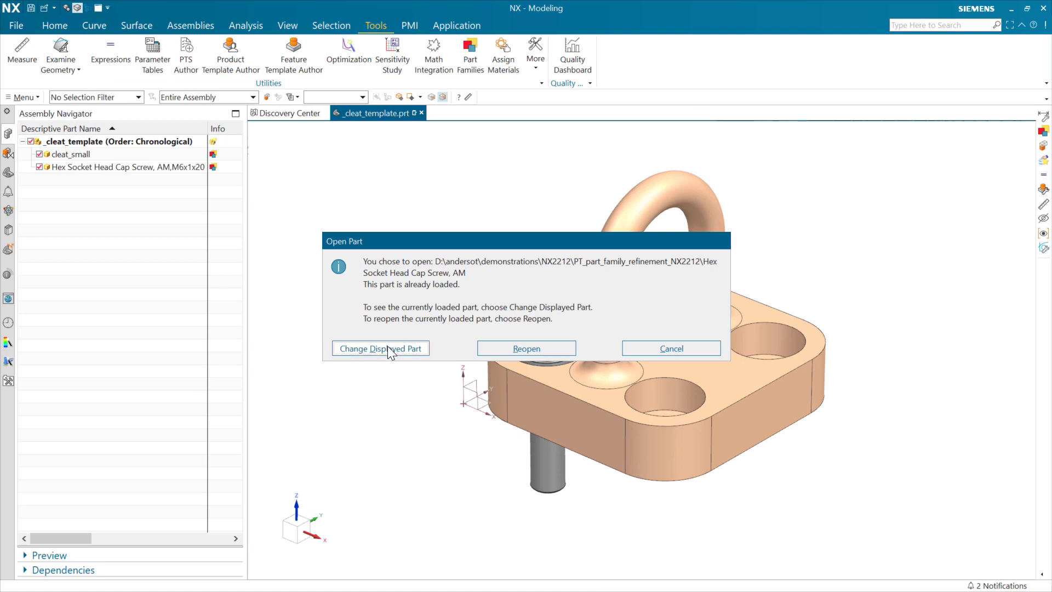
left_click(387, 349)
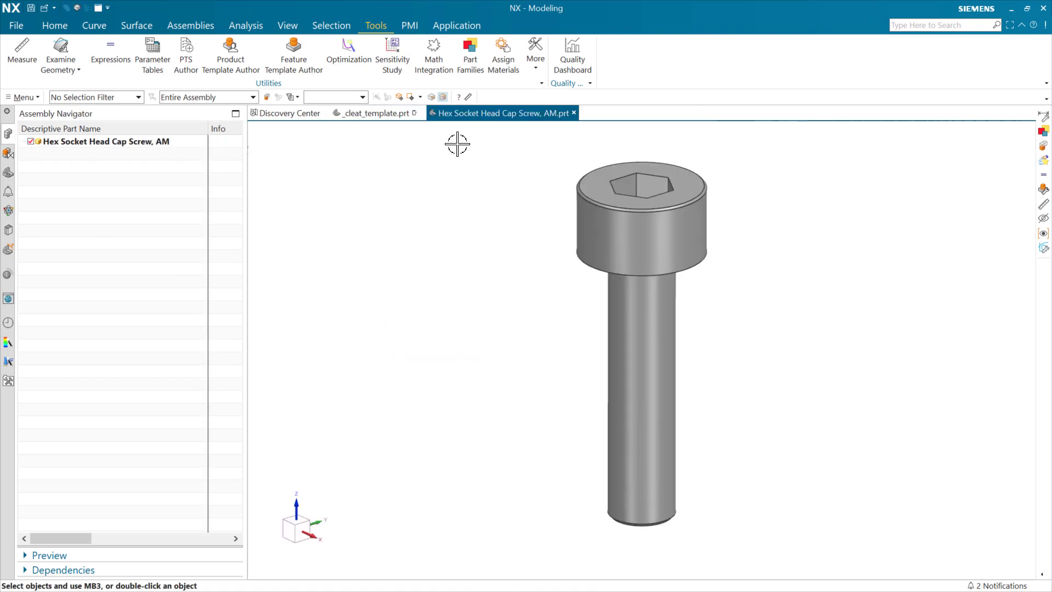
- Examine the cap screw's part family table, locating the M6x1 and M8x1.25 members with a length of 20
left_click(470, 55)
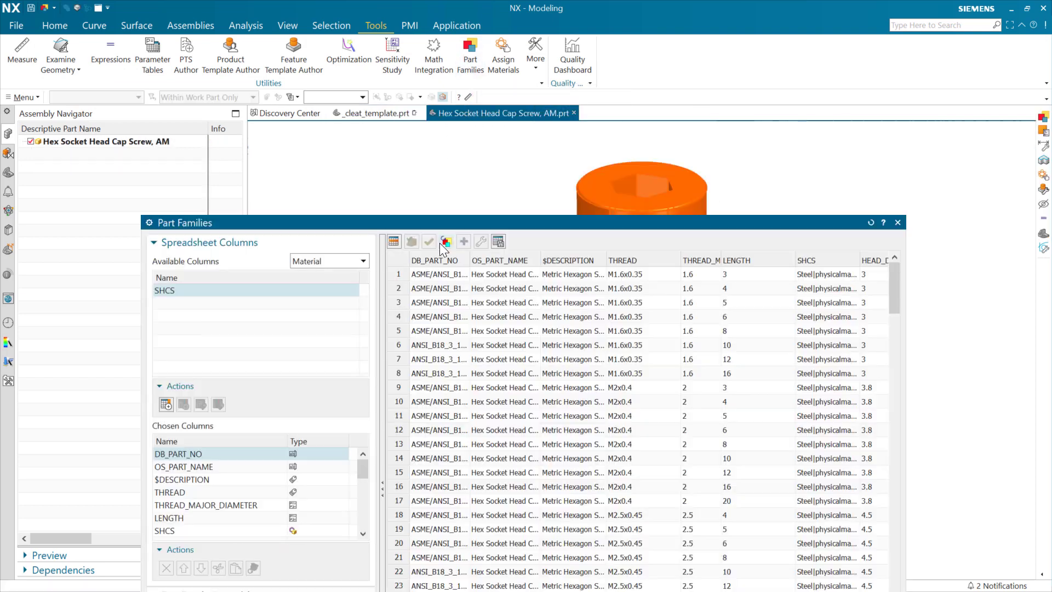
left_click_drag(483, 219, 429, 28)
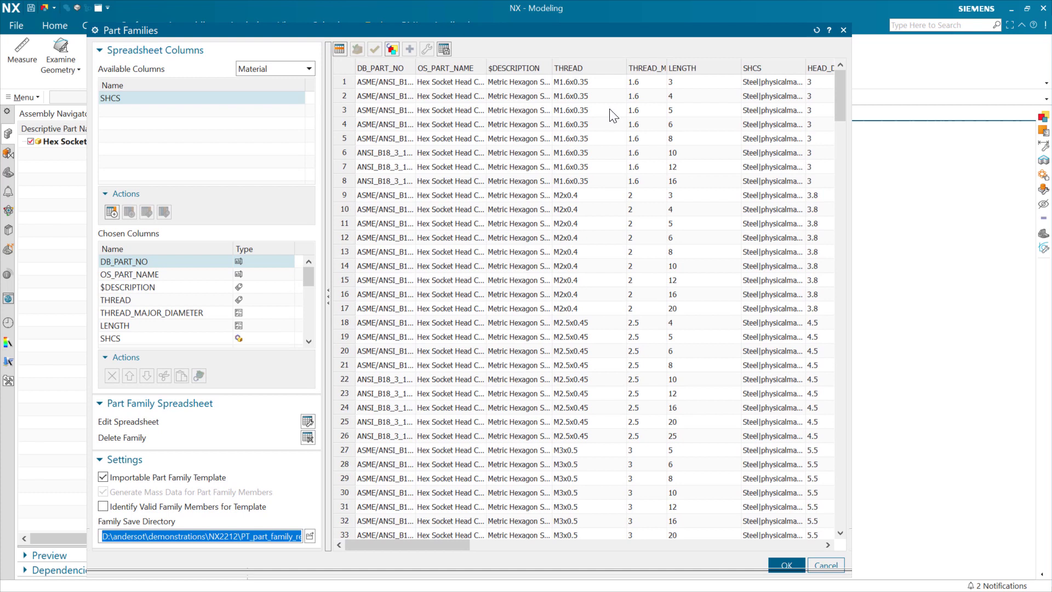
mouse_move(670, 68)
left_mouse_down()
mouse_move(697, 65)
mouse_move(685, 68)
left_mouse_up()
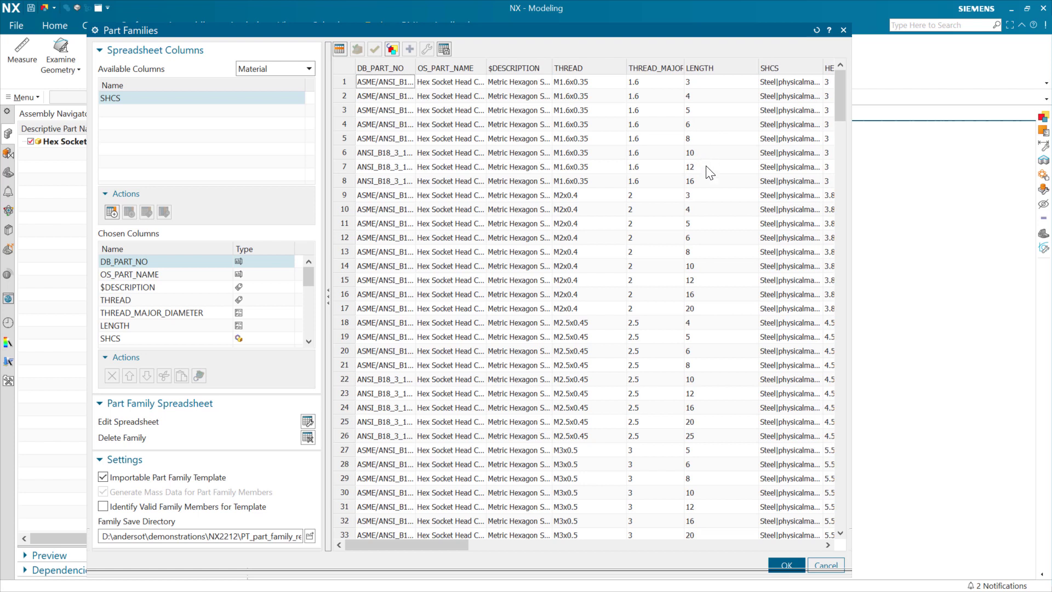
scroll(671, 353, "down", 12)
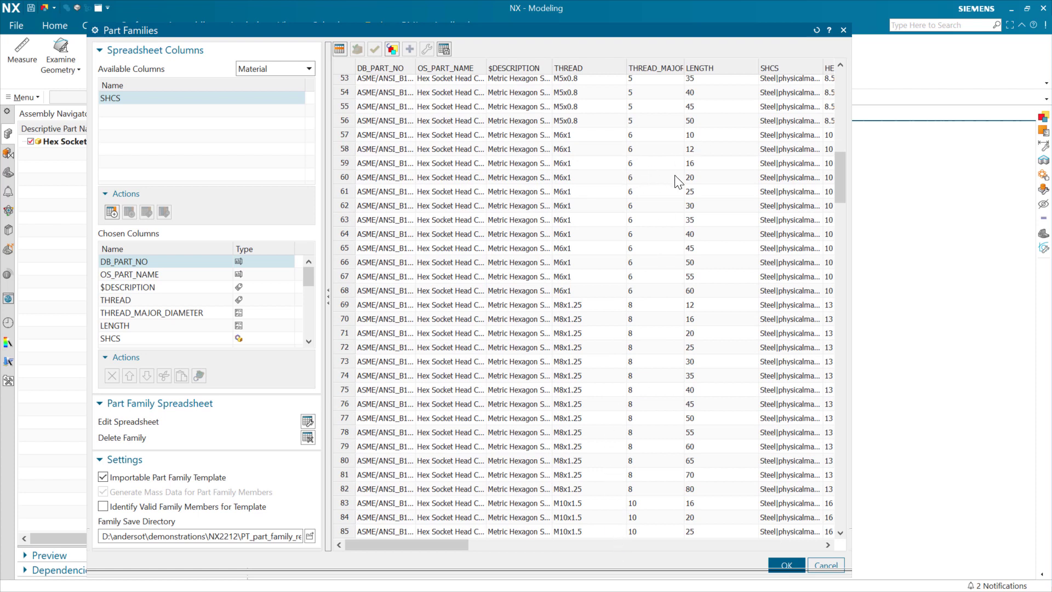
left_click(690, 178)
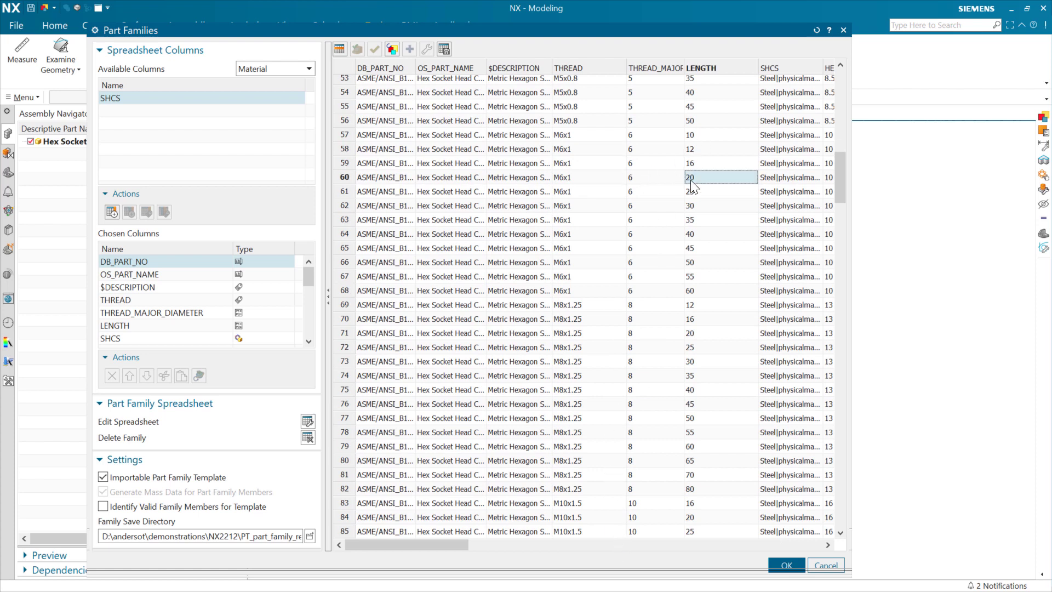
left_click(348, 173)
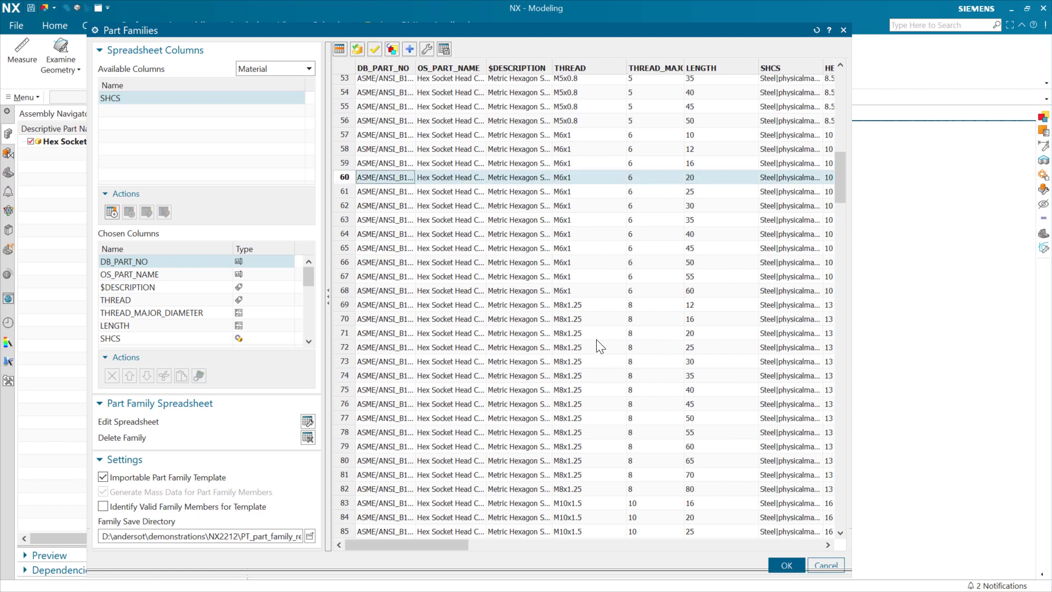
left_click(345, 334)
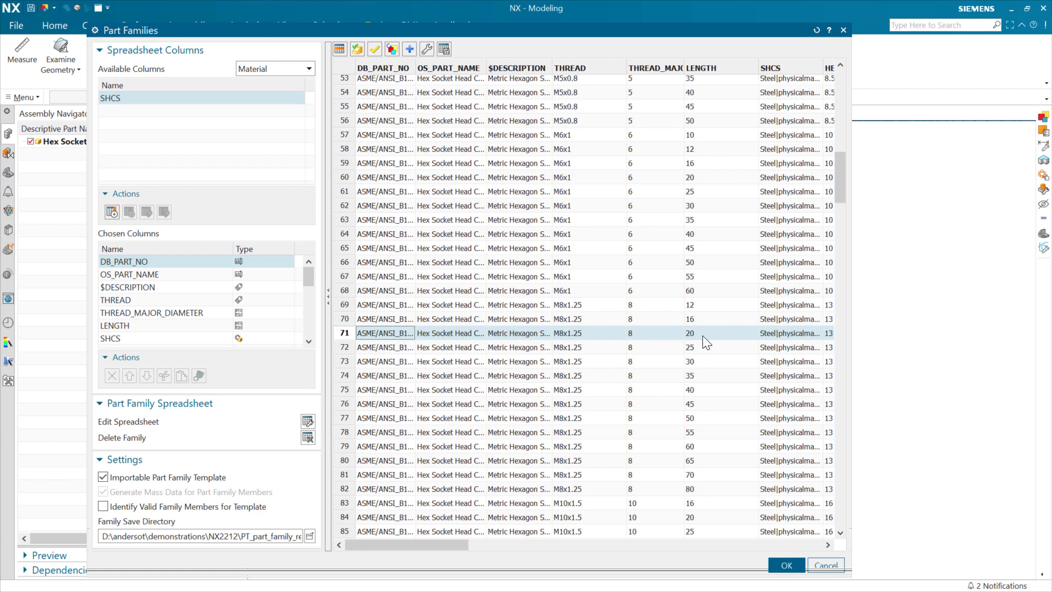
- Insert a new row 72 in the part family table and copy the M8x1.25 member with length 20 into it
right_click(348, 345)
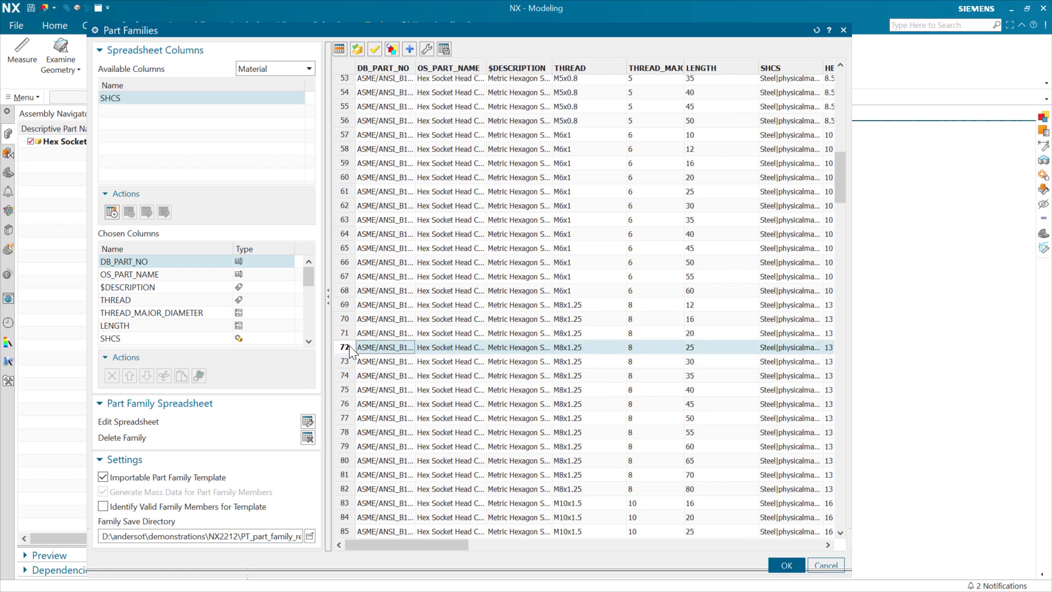
left_click(374, 364)
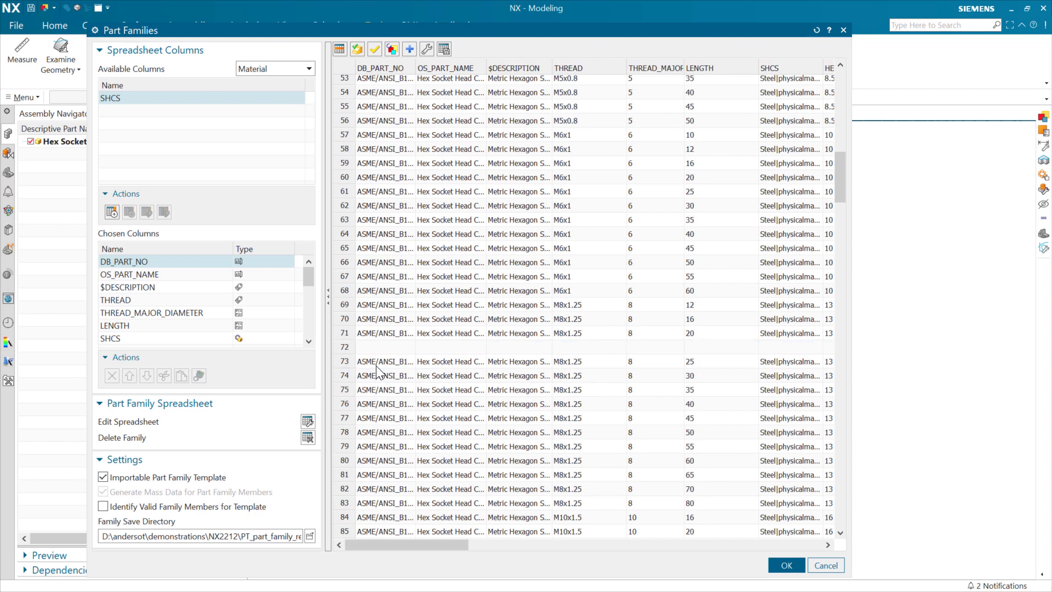
left_click(344, 333)
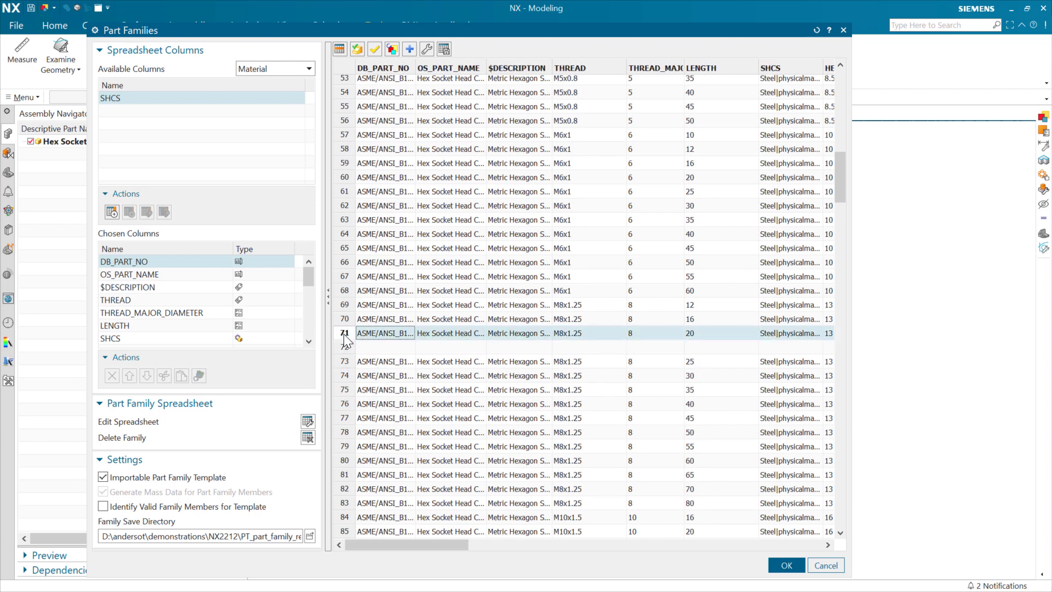
key("ctrl+c")
left_click(347, 345)
key("ctrl+v")
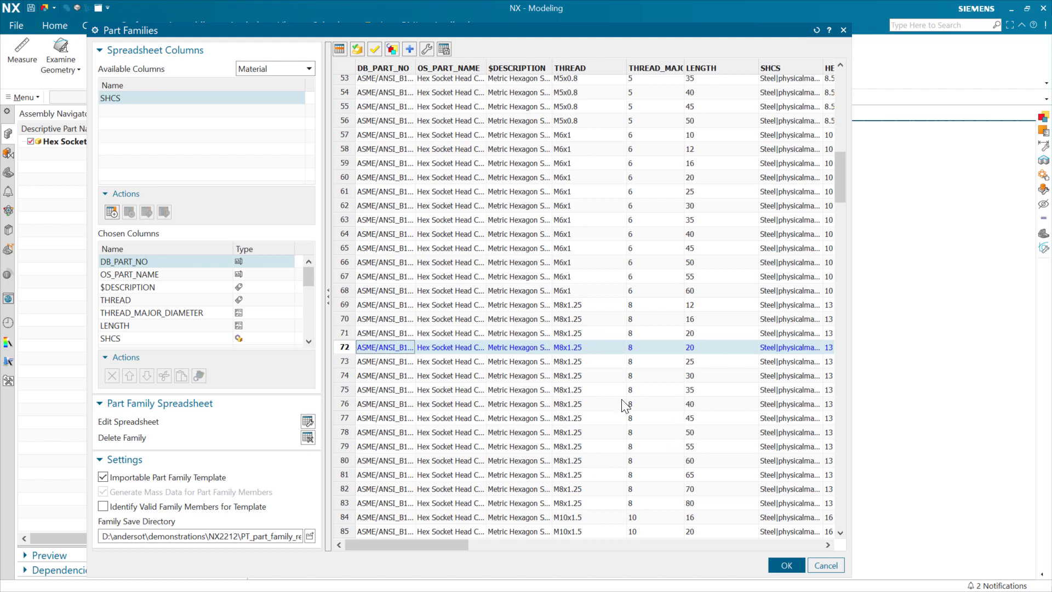
- Change the SHCS material of the M8x1.25 member in row 72 from steel to Brass, keeping the material library reference
left_click(649, 333)
left_click(705, 347)
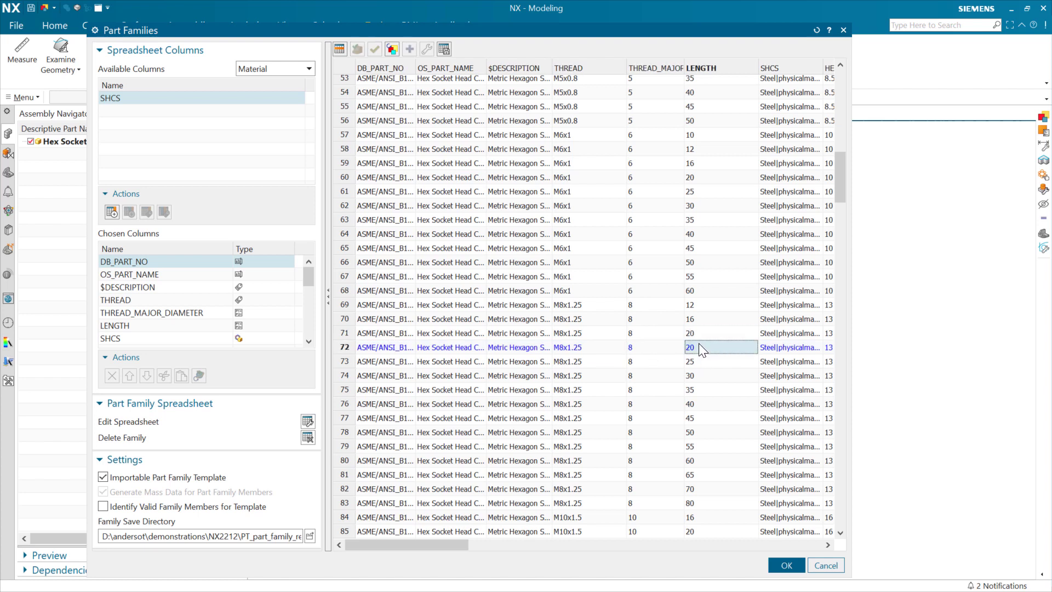
left_click(768, 348)
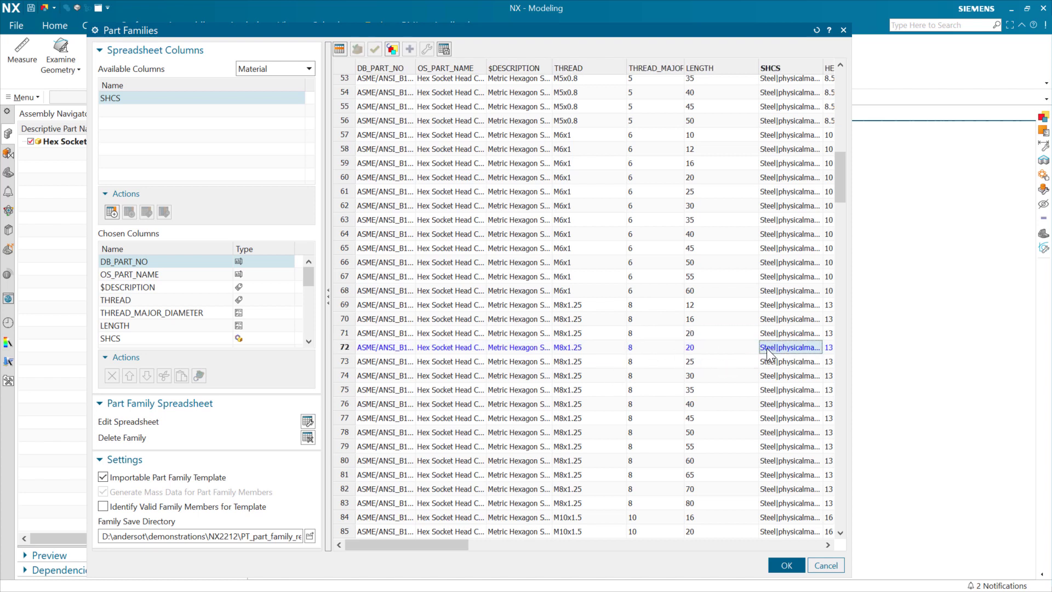
left_click(766, 348)
double_click(769, 348)
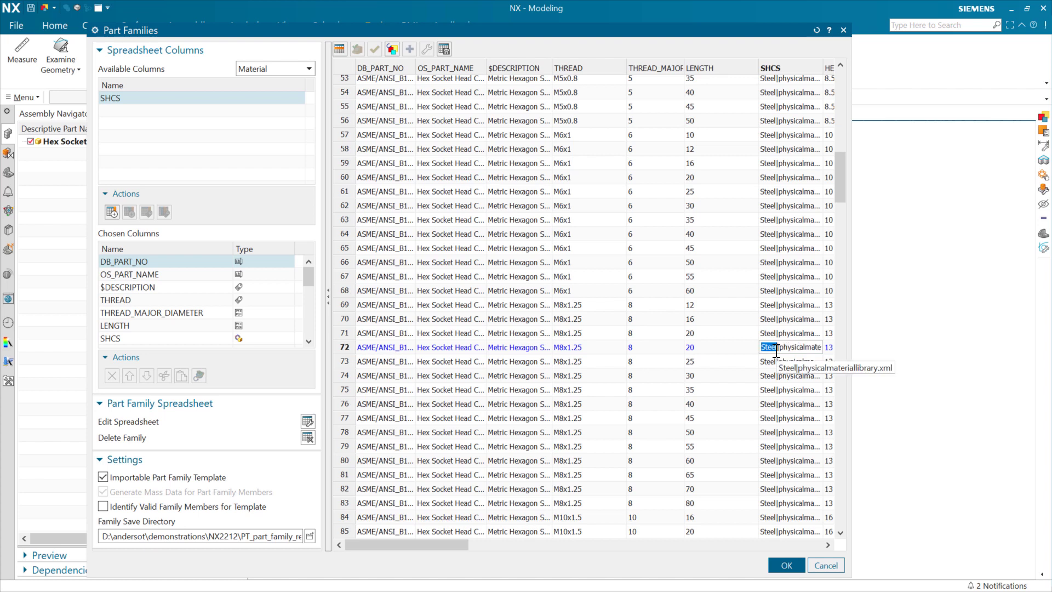
type("Brass")
key("Return")
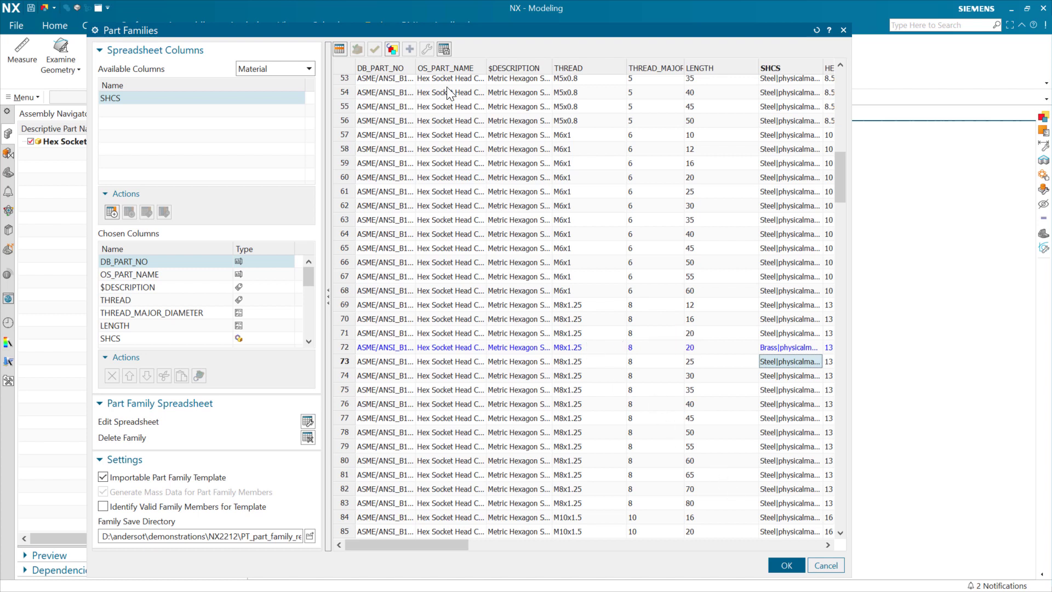
- Try to save the part family with the new brass member
left_click(444, 50)
left_click(443, 49)
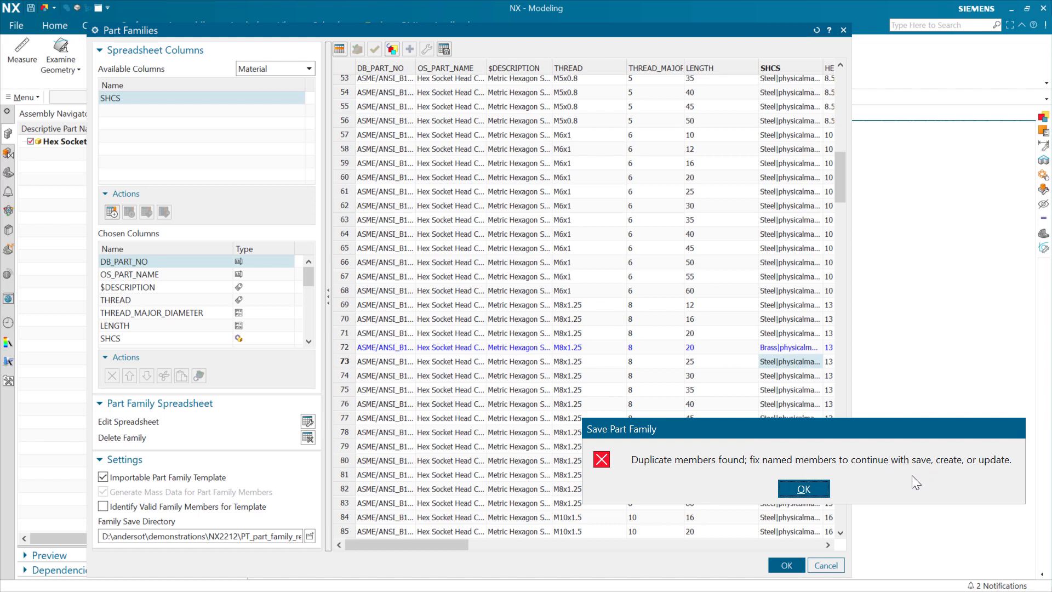
left_click(802, 488)
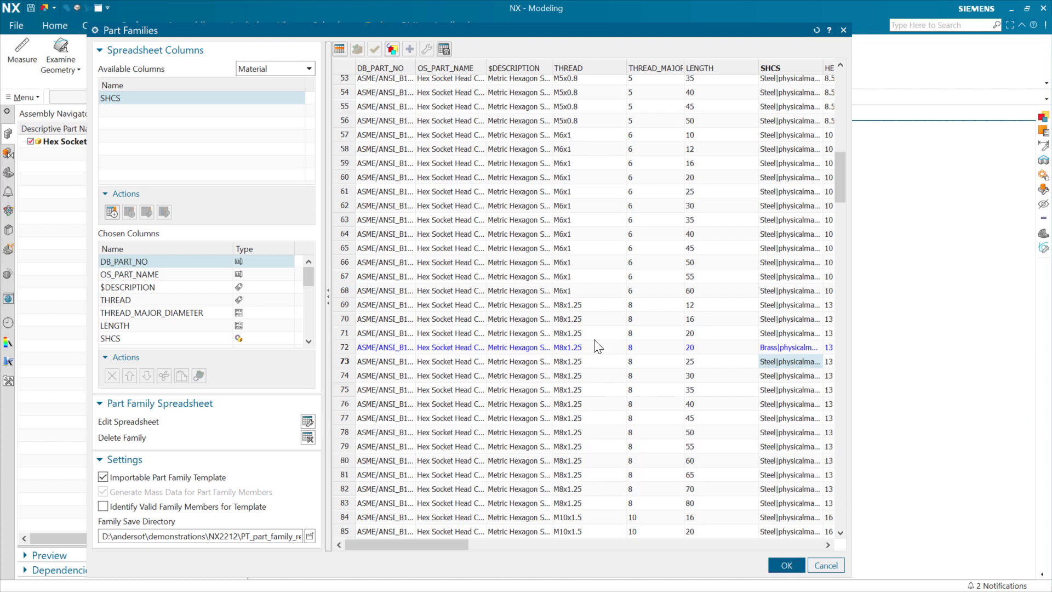
- Widen the DB_PART_NO and OS_PART_NAME columns and append _BRASS to the part number in row 72
left_click(512, 69)
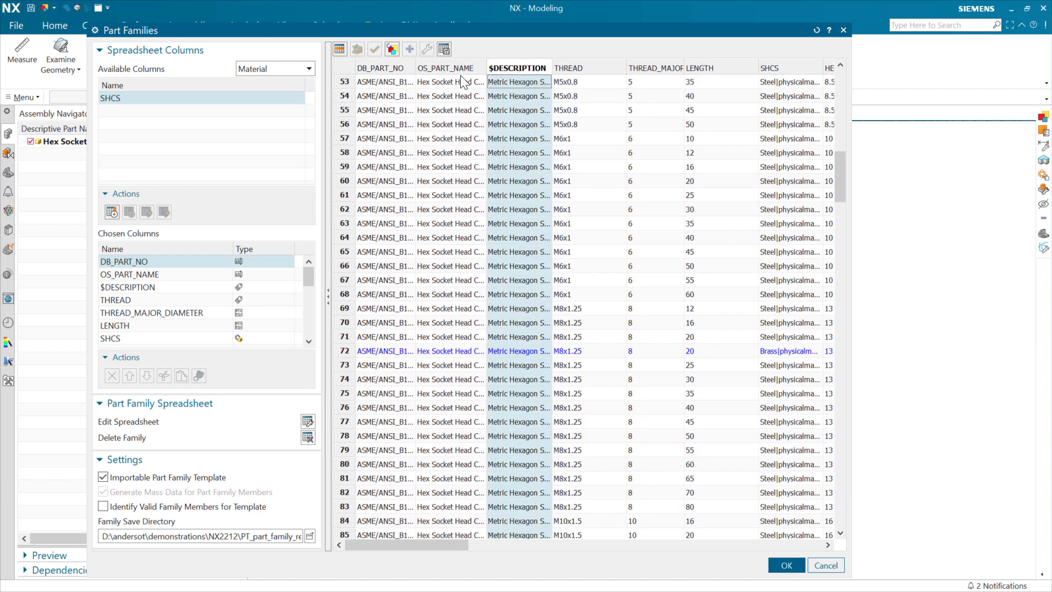
left_click_drag(486, 68, 577, 69)
left_click_drag(417, 66, 512, 66)
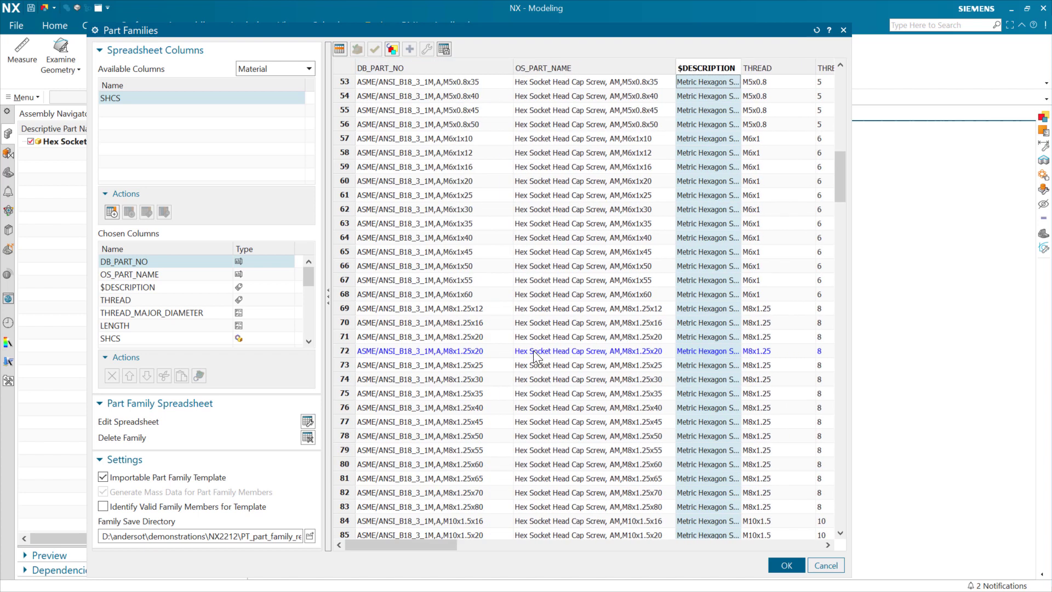
left_click(496, 354)
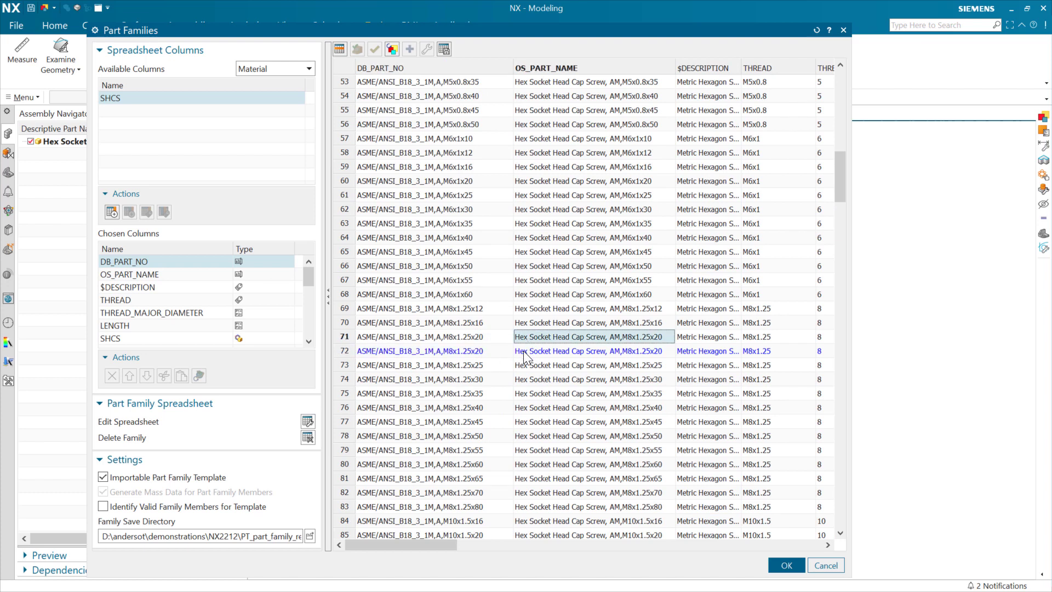
double_click(488, 350)
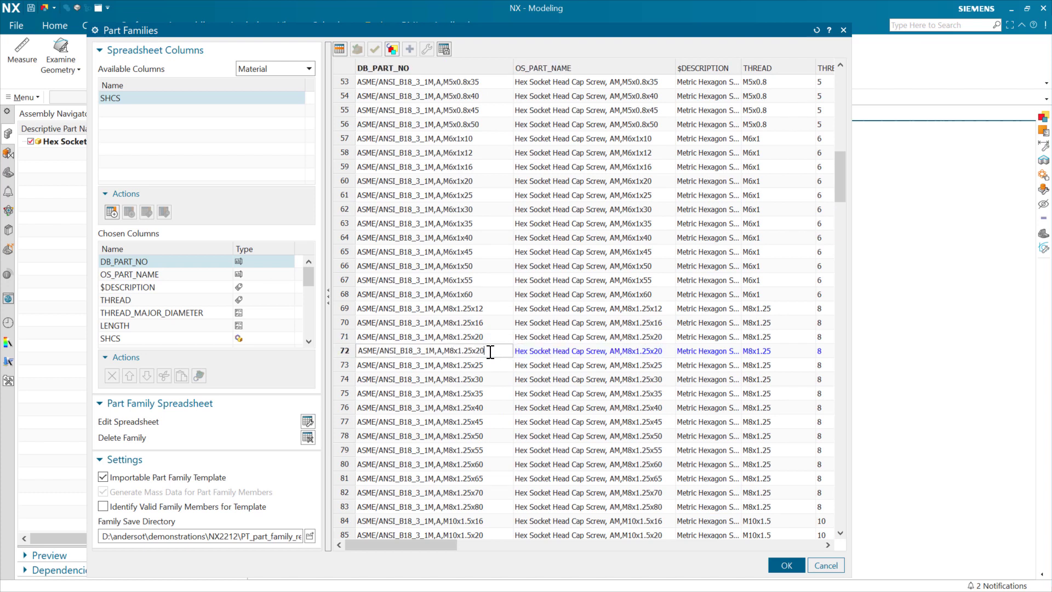
type("_BRASS")
key("Return")
- Append _BRASS to the OS_PART_NAME of row 72, making it Hex Socket Head Cap Screw, AM,M8x1.25x20_BRASS
double_click(491, 351)
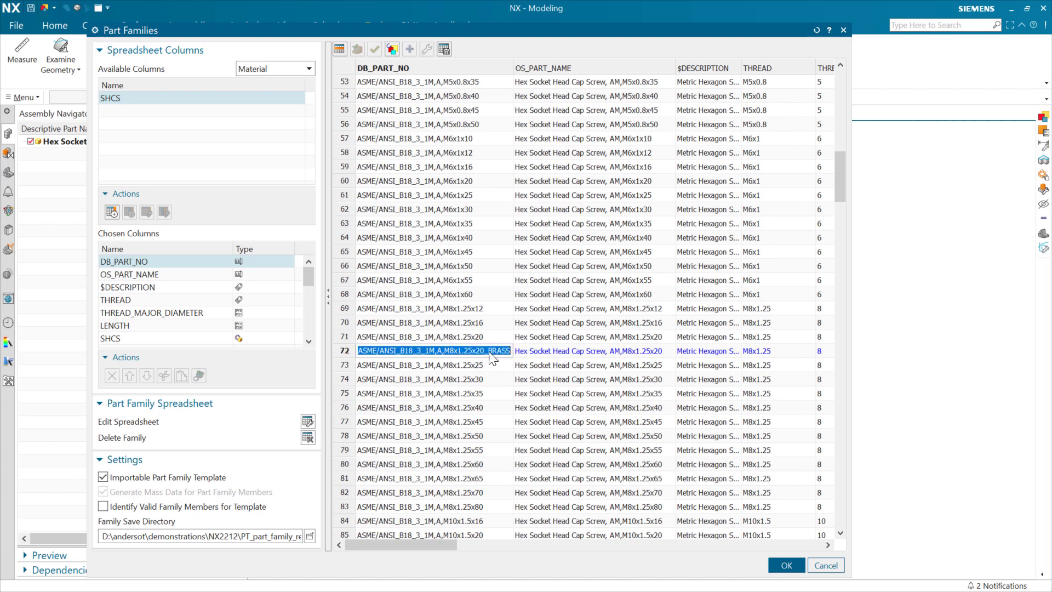
left_click_drag(480, 351, 530, 351)
left_click(583, 347)
left_click(603, 347)
left_click(667, 351)
key("ctrl+v")
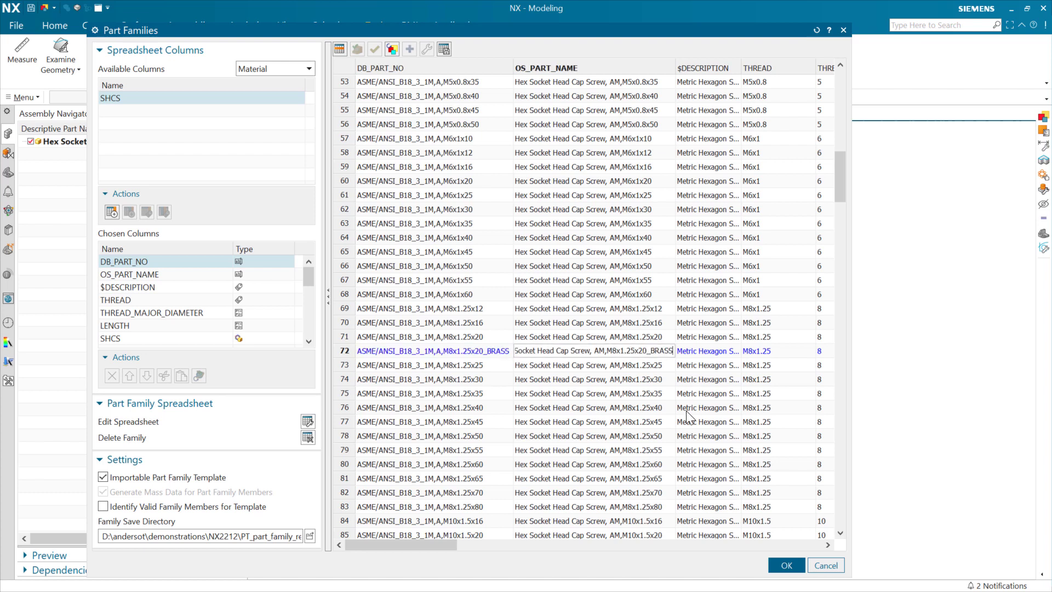
key("Return")
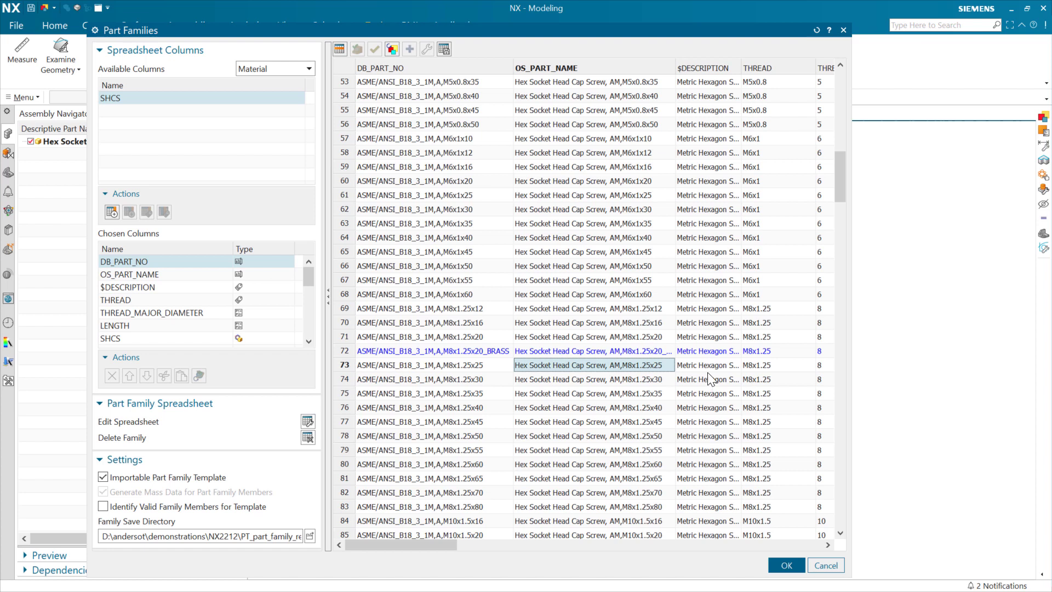
- Check the $DESCRIPTION entry of row 72 and widen the OS_PART_NAME column to read the full member name
left_click(705, 351)
double_click(711, 351)
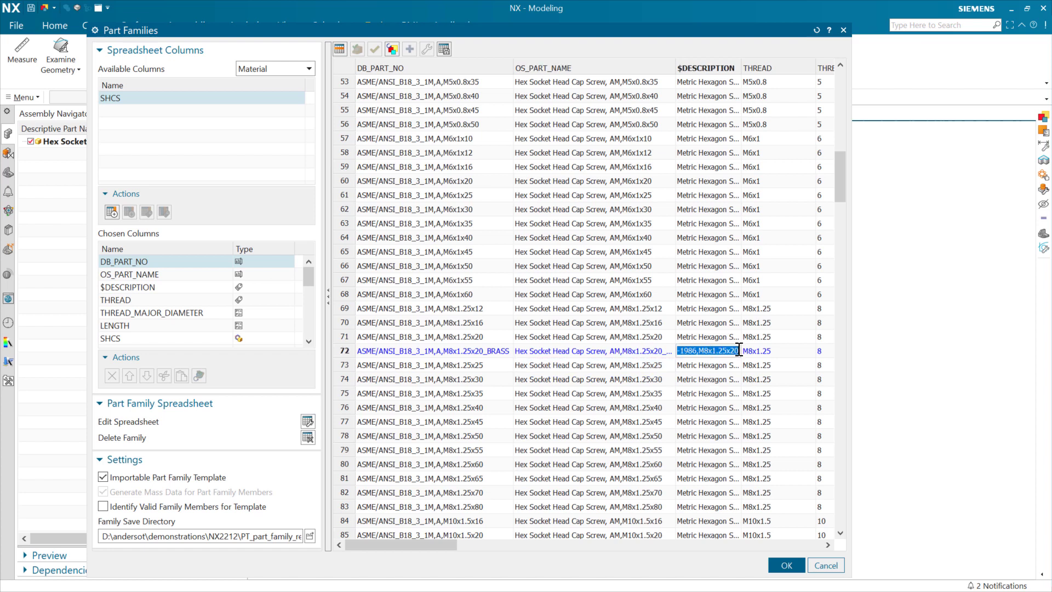
key("Return")
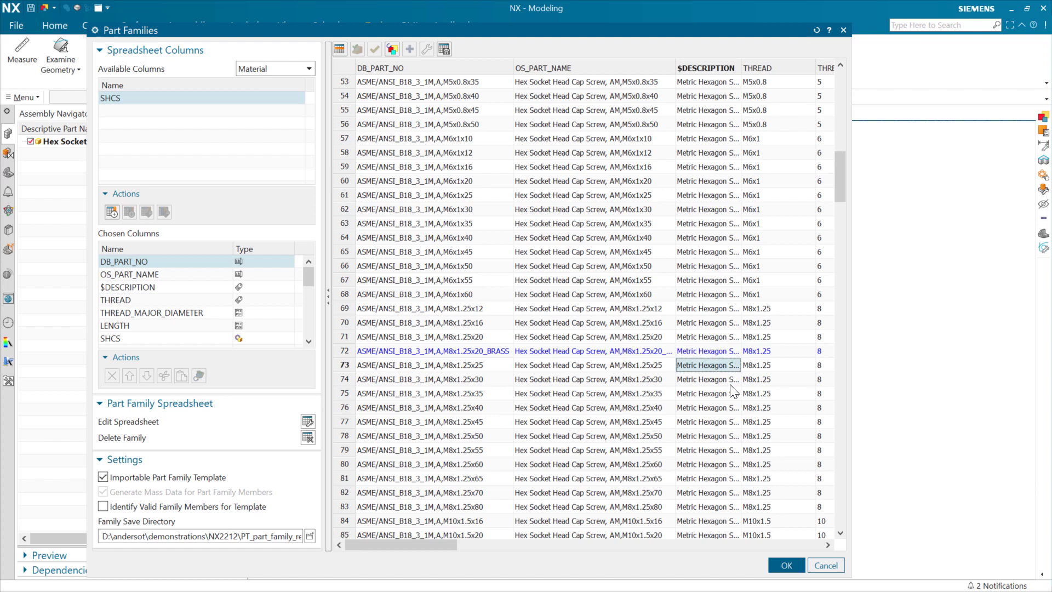
left_click_drag(678, 68, 701, 68)
left_click(660, 351)
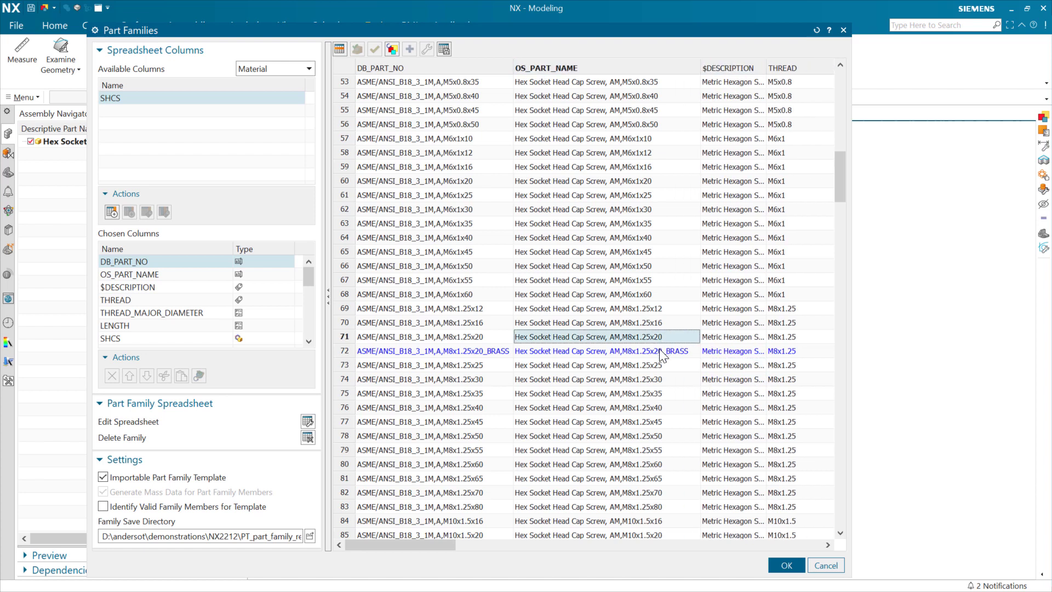
left_click(491, 351)
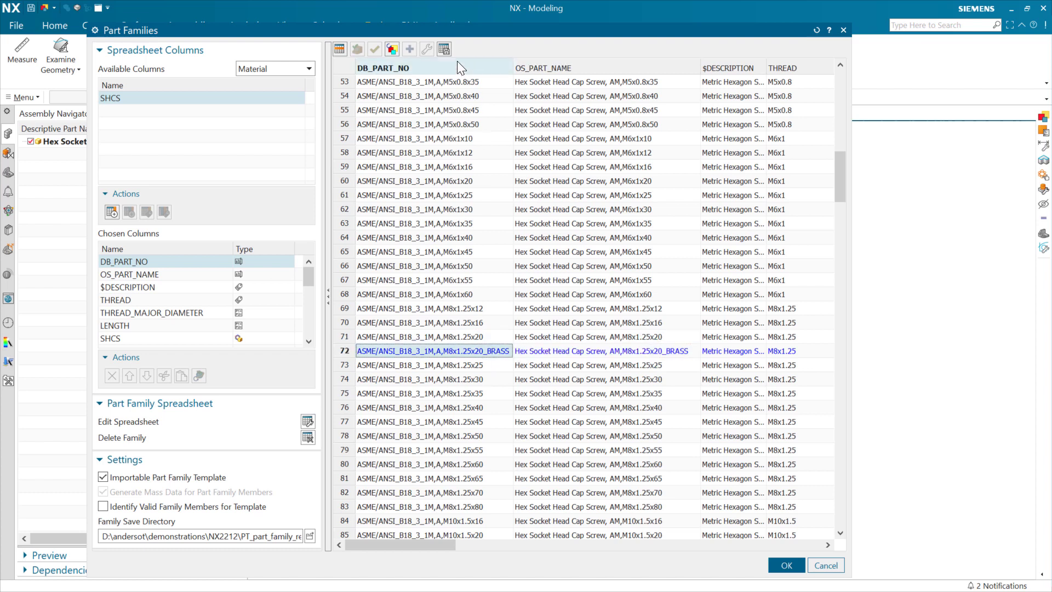
- Save the part family and review the names and material of the brass member in row 72
left_click(444, 49)
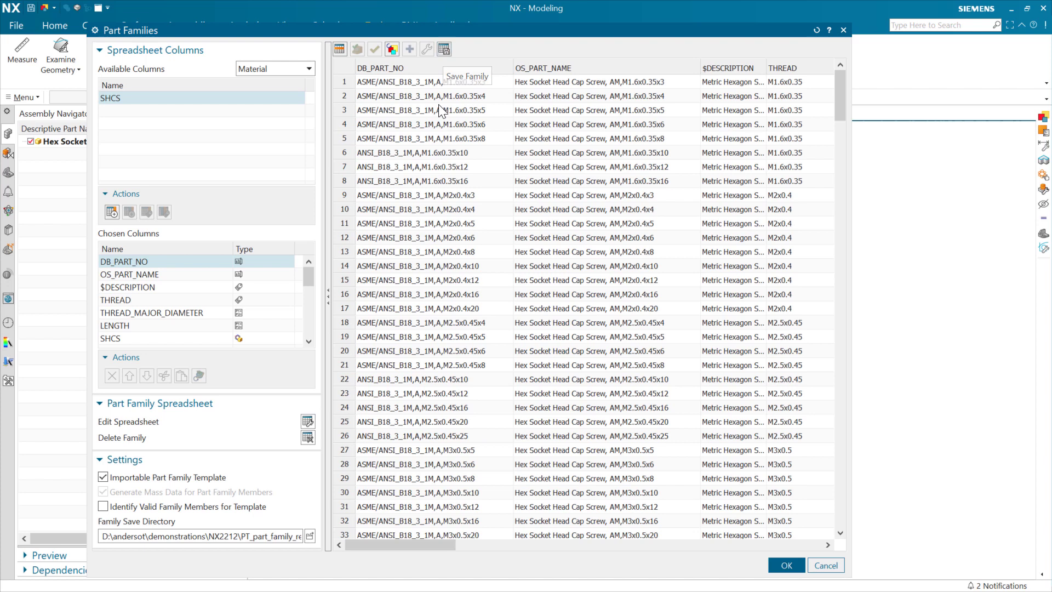
left_click_drag(839, 110, 823, 215)
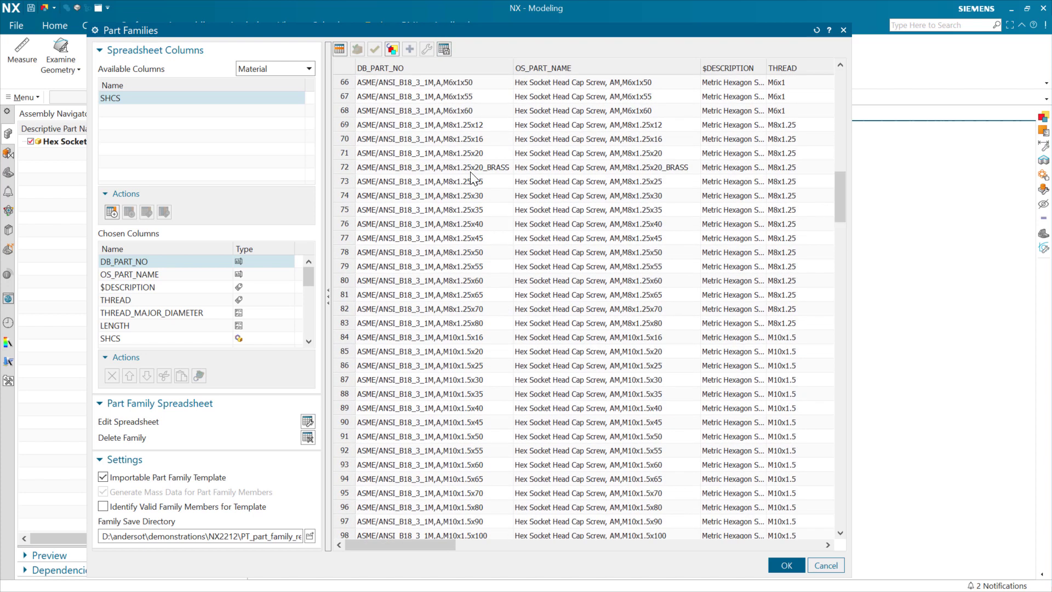
left_click(386, 168)
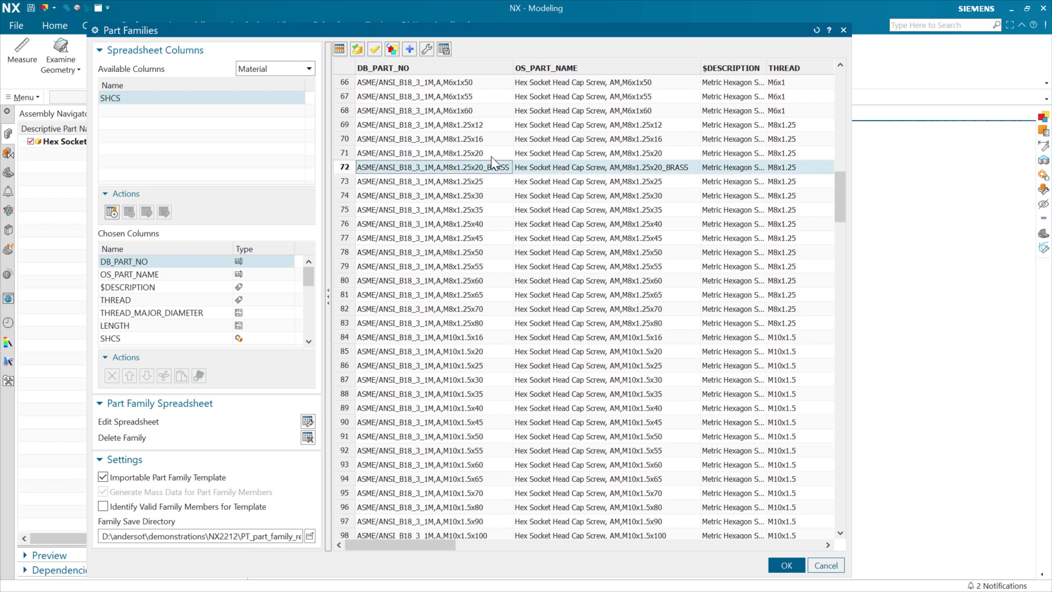
left_click_drag(453, 544, 518, 546)
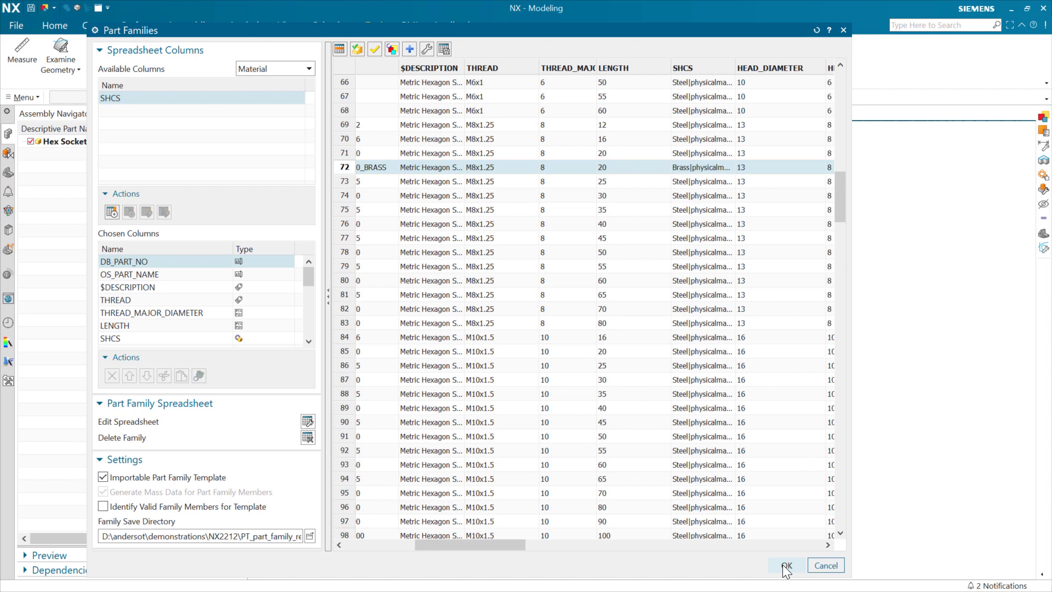
left_click_drag(484, 543, 389, 540)
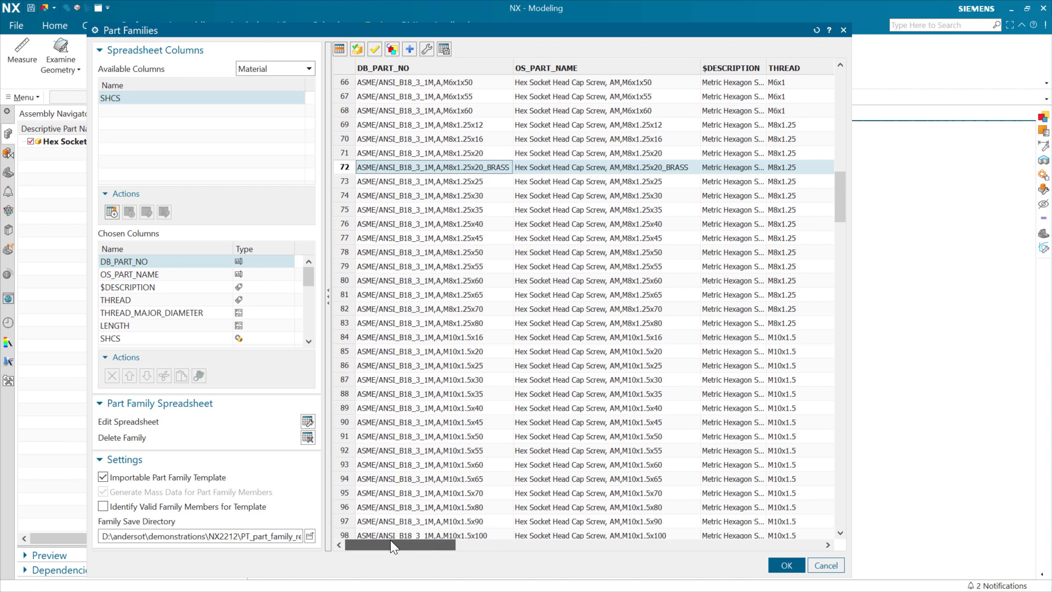
- Accept the part family changes, and save and close the cap screw template part
left_click(788, 564)
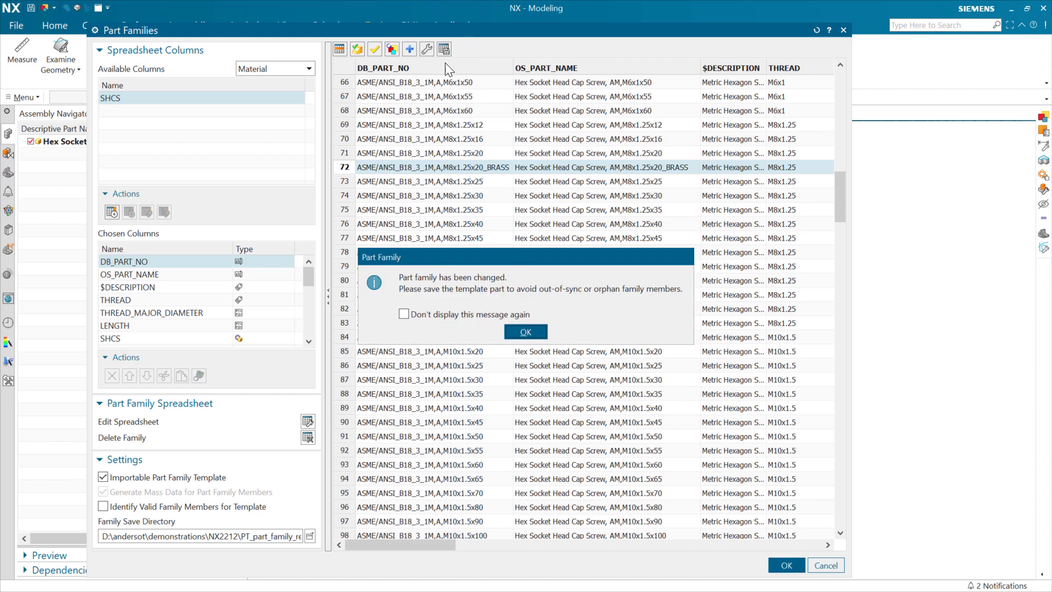
left_click(525, 332)
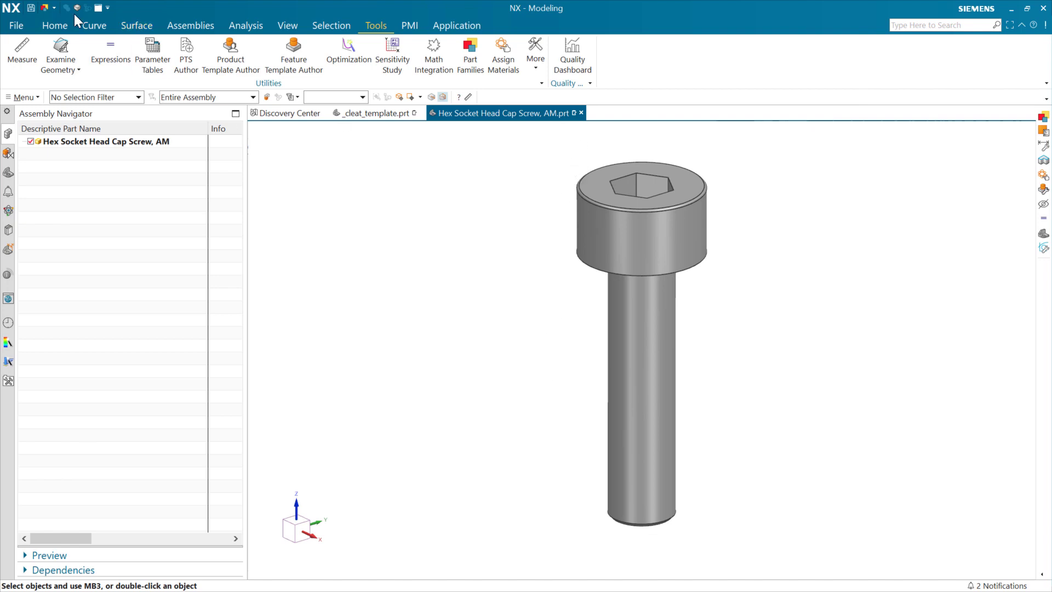
left_click(31, 8)
left_click(573, 113)
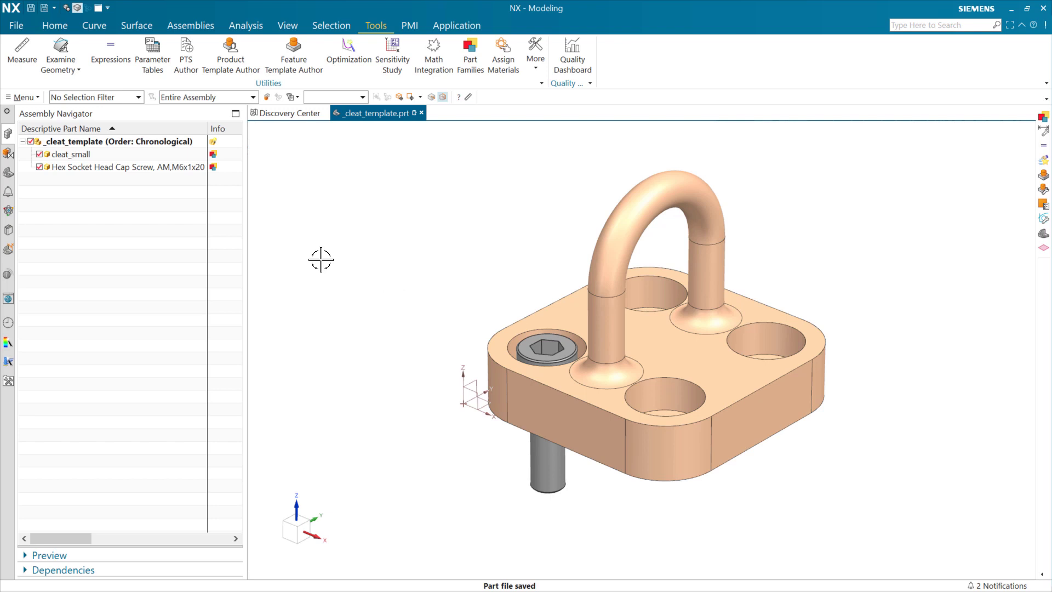
- Edit the _cleat_template reusable component with a tension load of 2000 N, using the M8x1.25x20 cap screw member
right_click(170, 141)
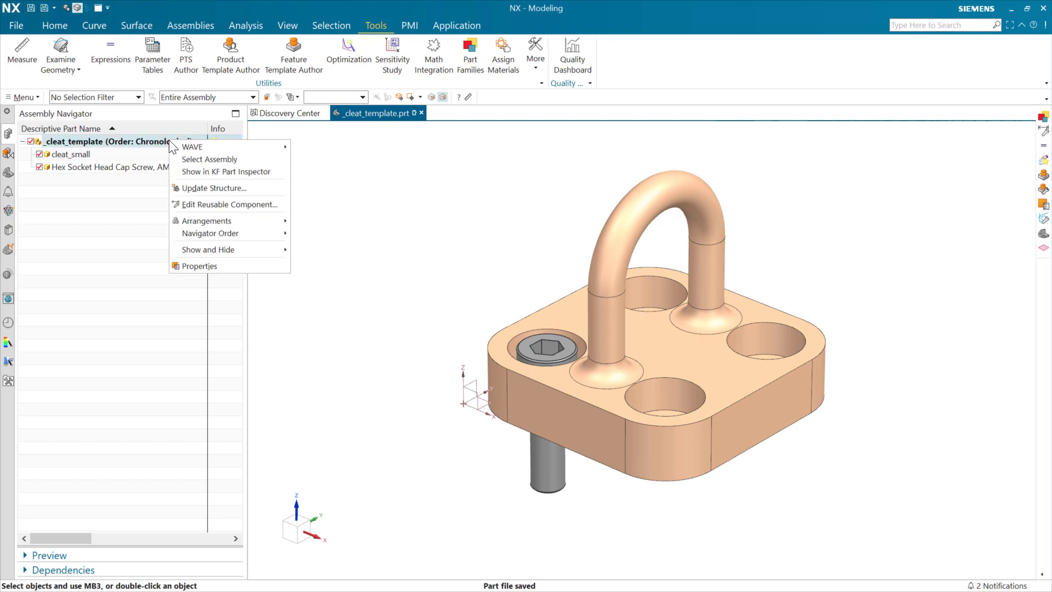
left_click(224, 205)
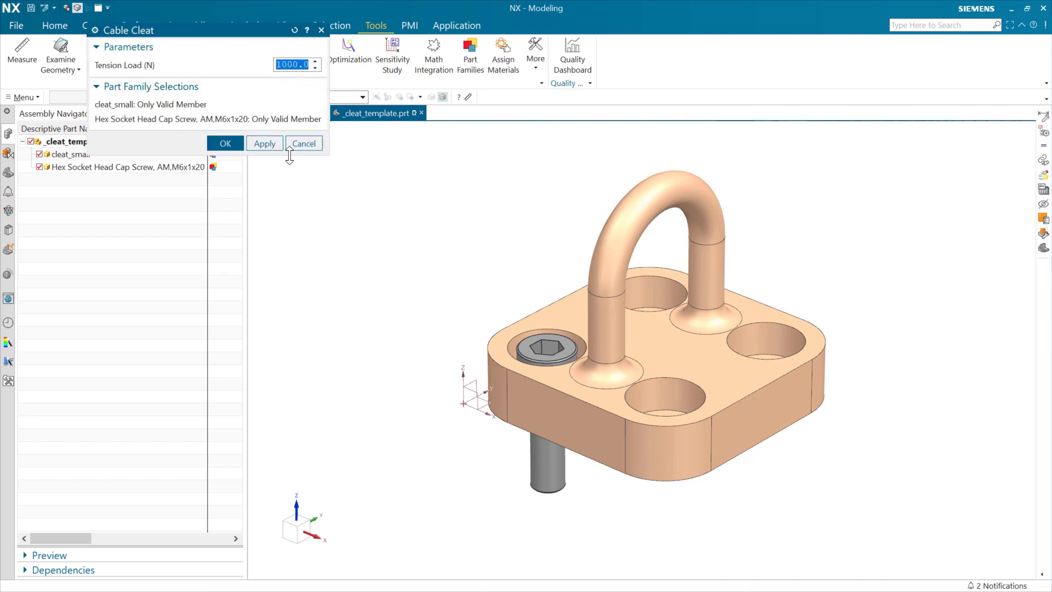
type("2000")
left_click_drag(227, 36, 252, 204)
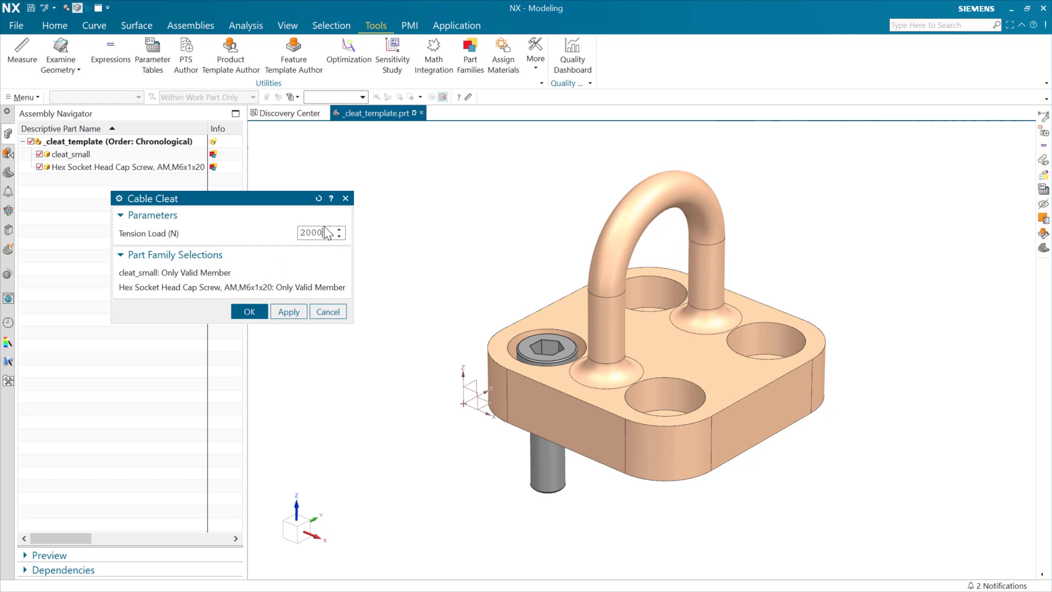
key("Return")
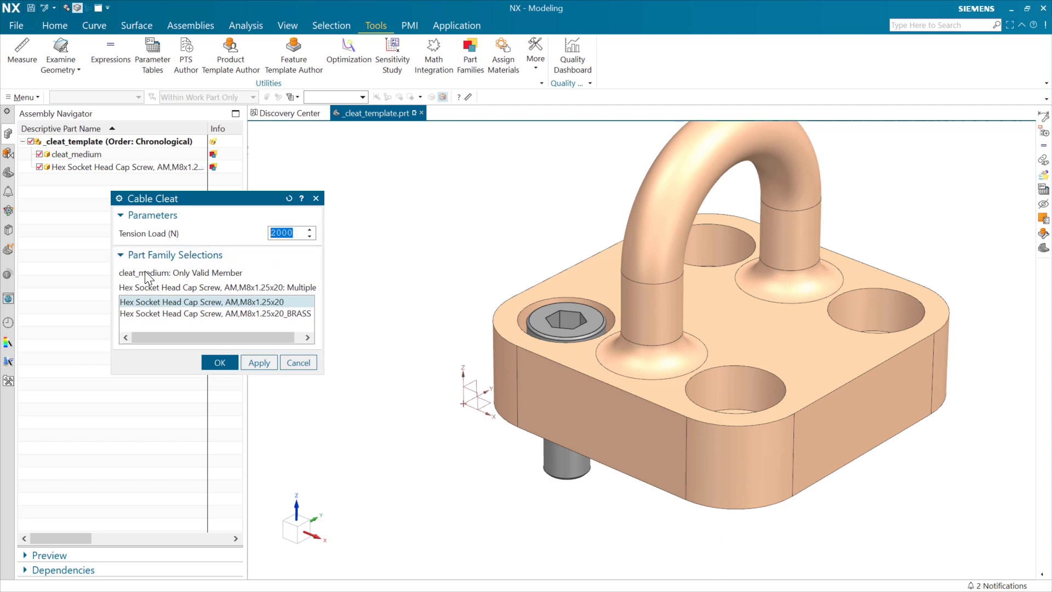
left_click(241, 302)
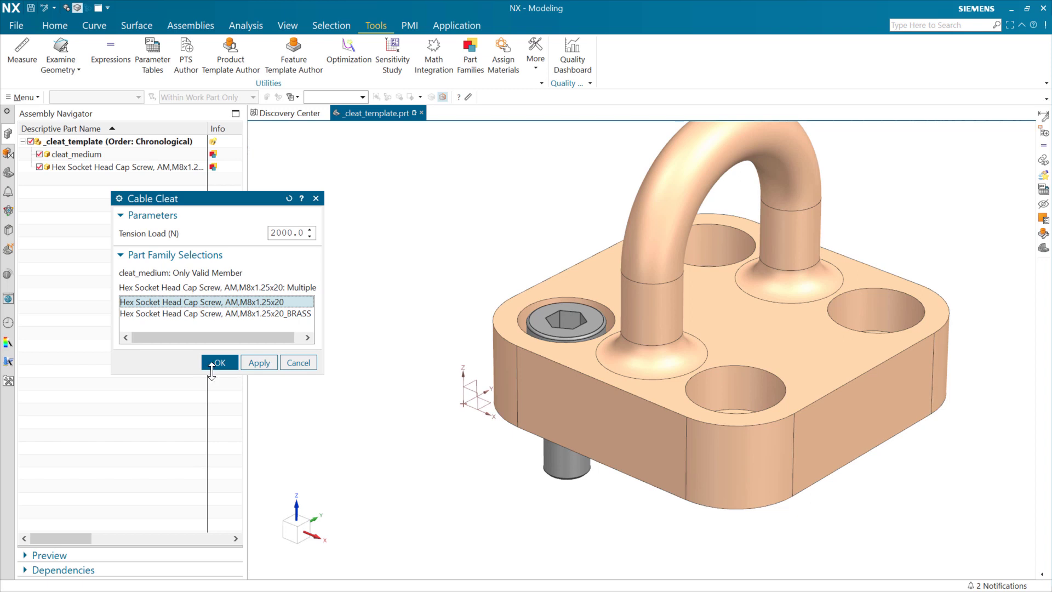
left_click(218, 362)
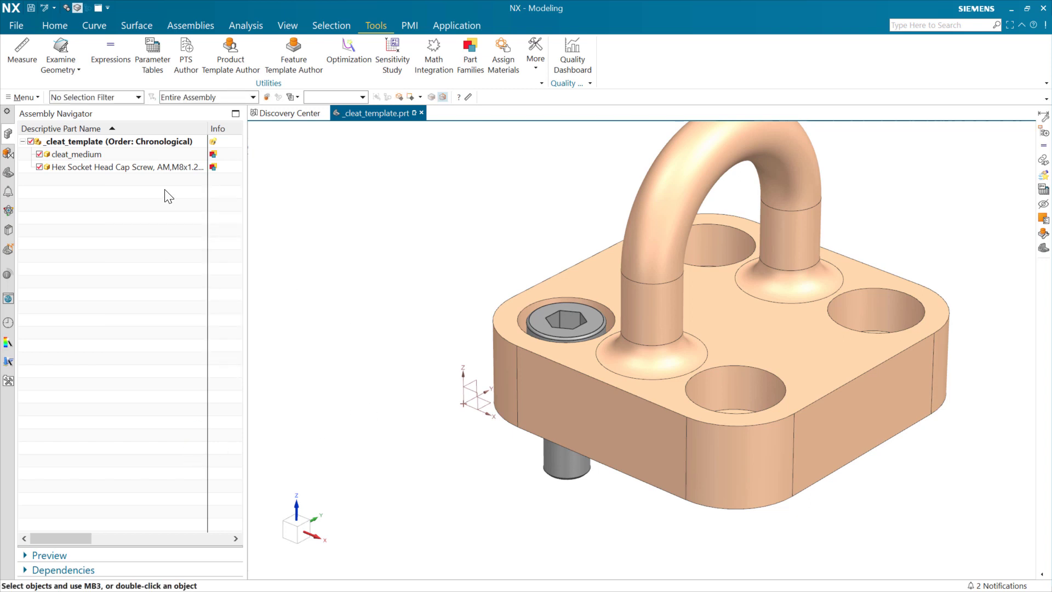
- Edit the reusable component to use the M8x1.25x20_BRASS cap screw, and widen the navigator's name column to show the full component name
right_click(159, 142)
left_click(194, 205)
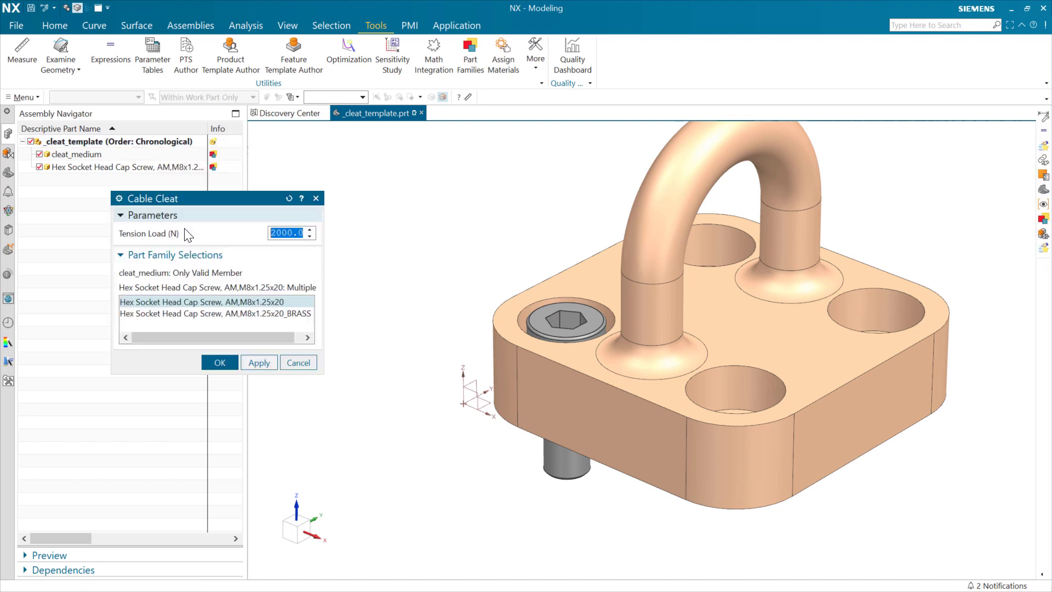
left_click(282, 314)
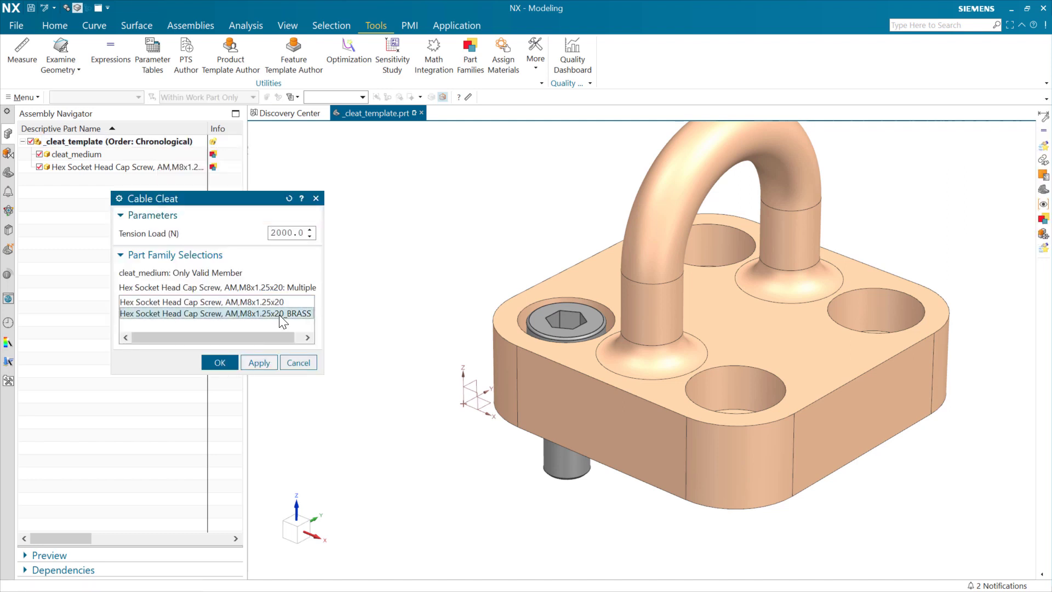
left_click(221, 362)
left_click(237, 364)
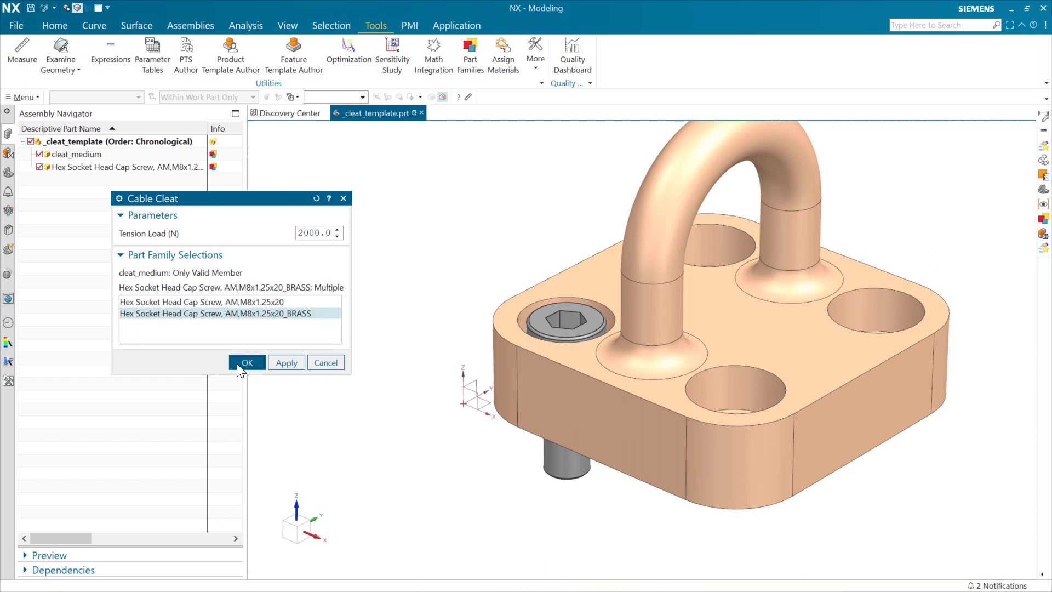
left_click_drag(206, 127, 258, 134)
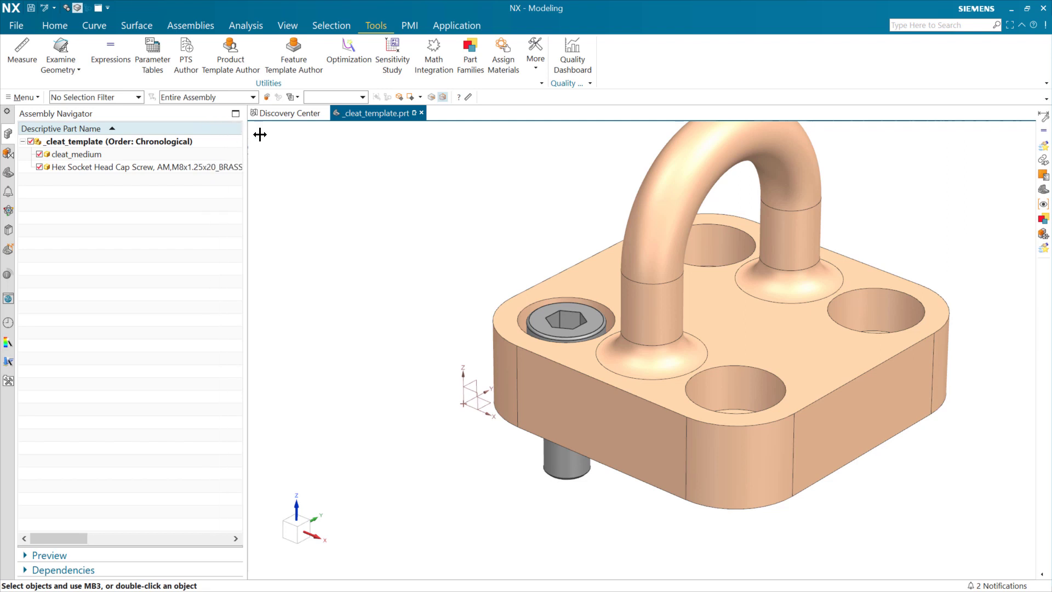
- Edit the _cleat_template reusable component, comparing its standard and brass cap screw members, and accept the M8x1.25x20 member
double_click(247, 172)
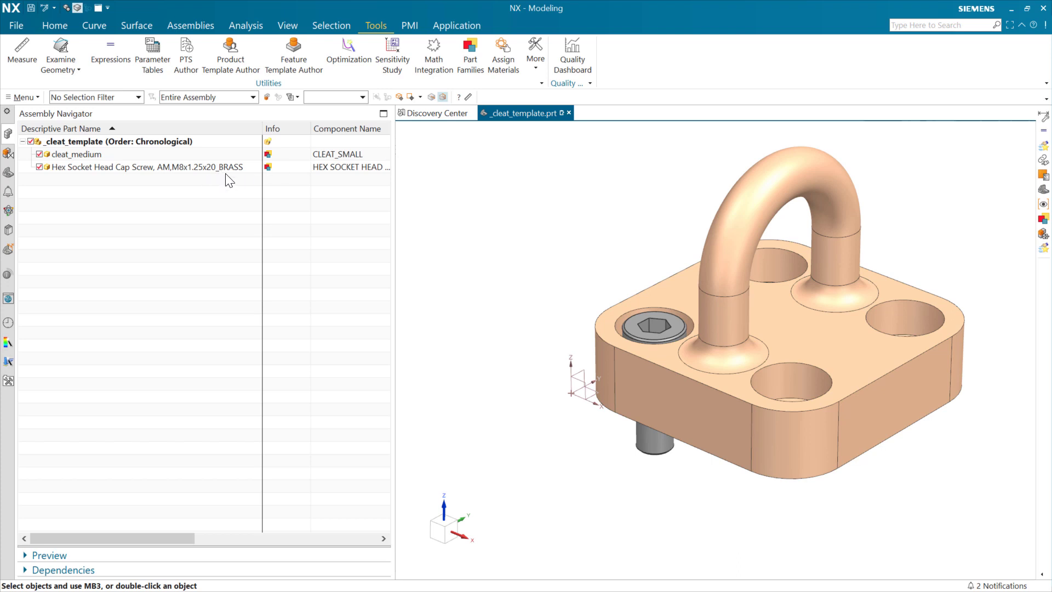
left_click_drag(394, 200, 317, 228)
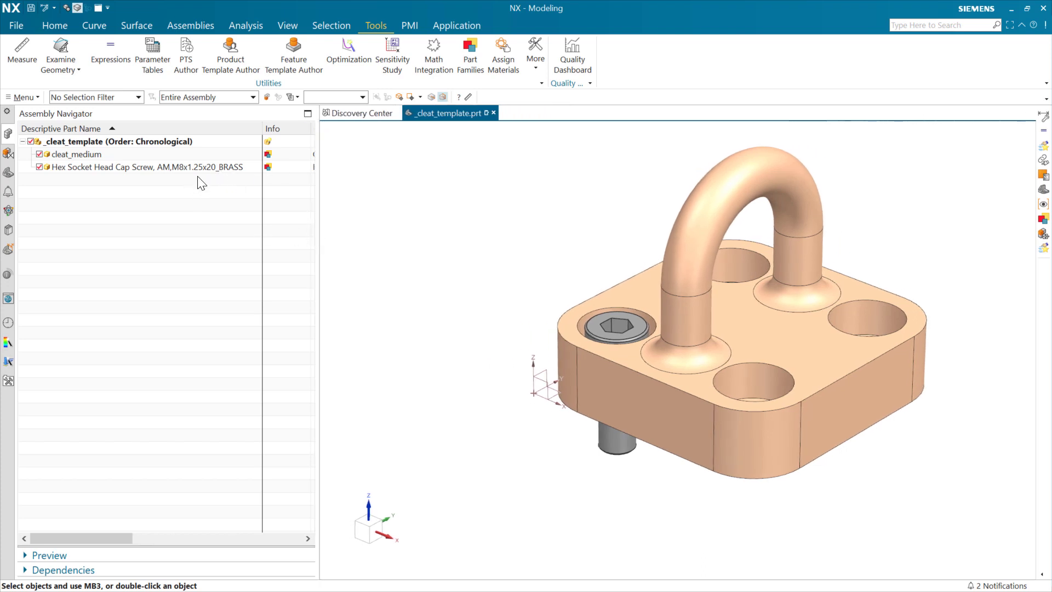
right_click(193, 144)
left_click(235, 207)
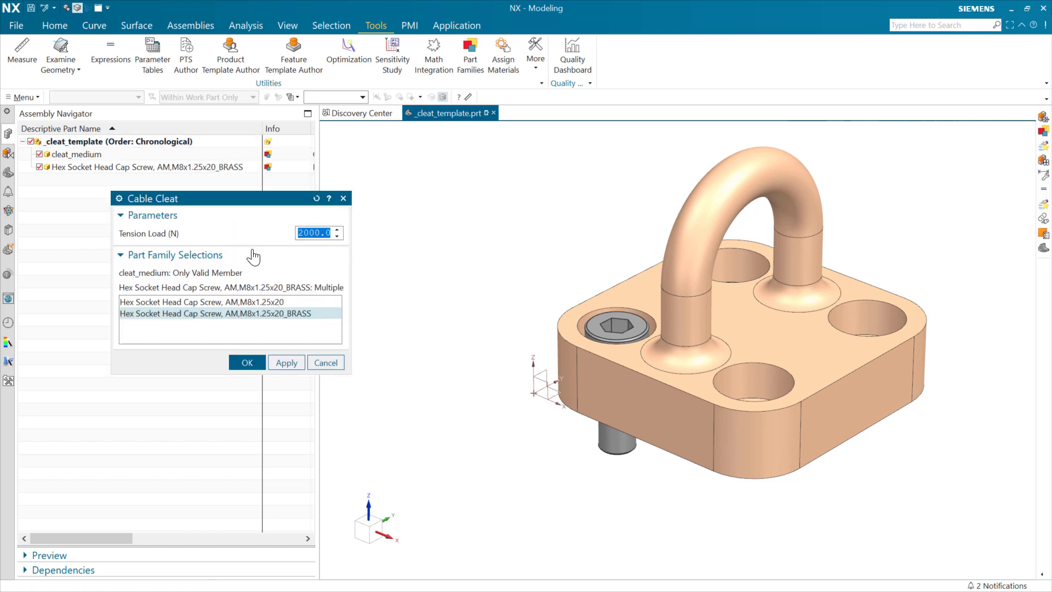
left_click(283, 302)
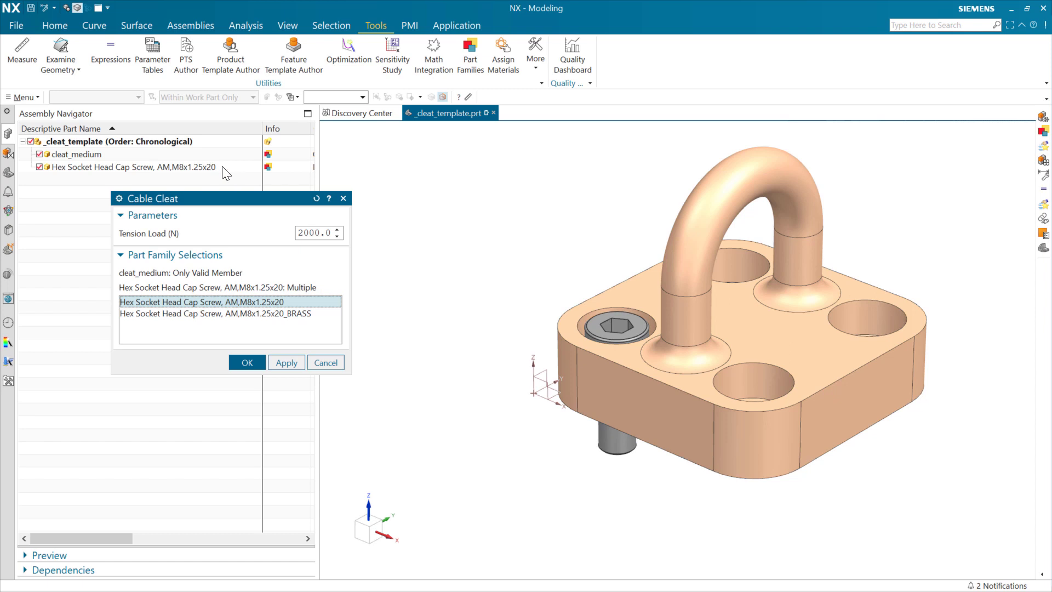
left_click(247, 313)
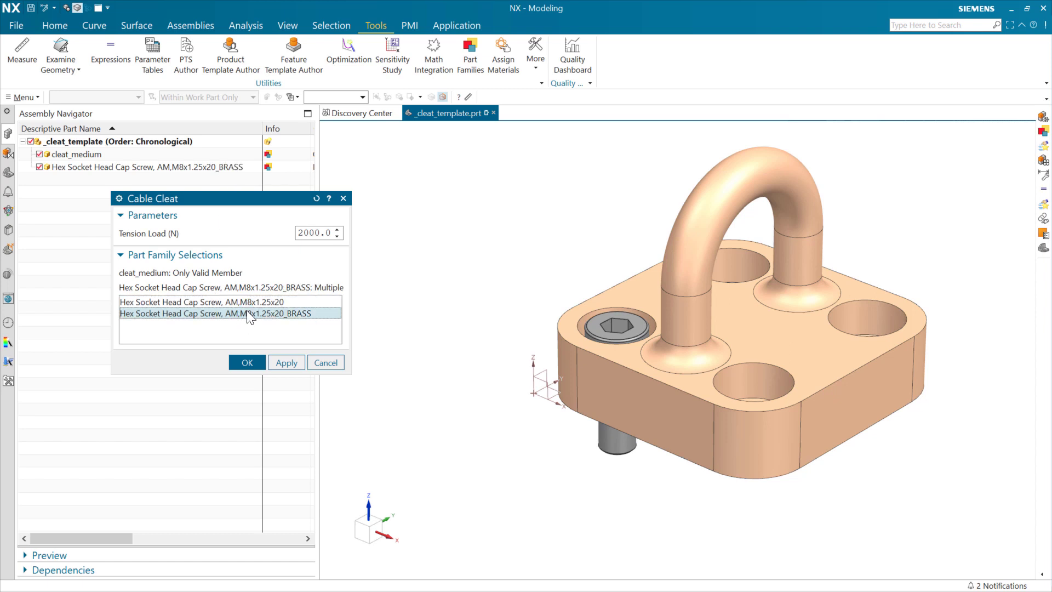
left_click(256, 302)
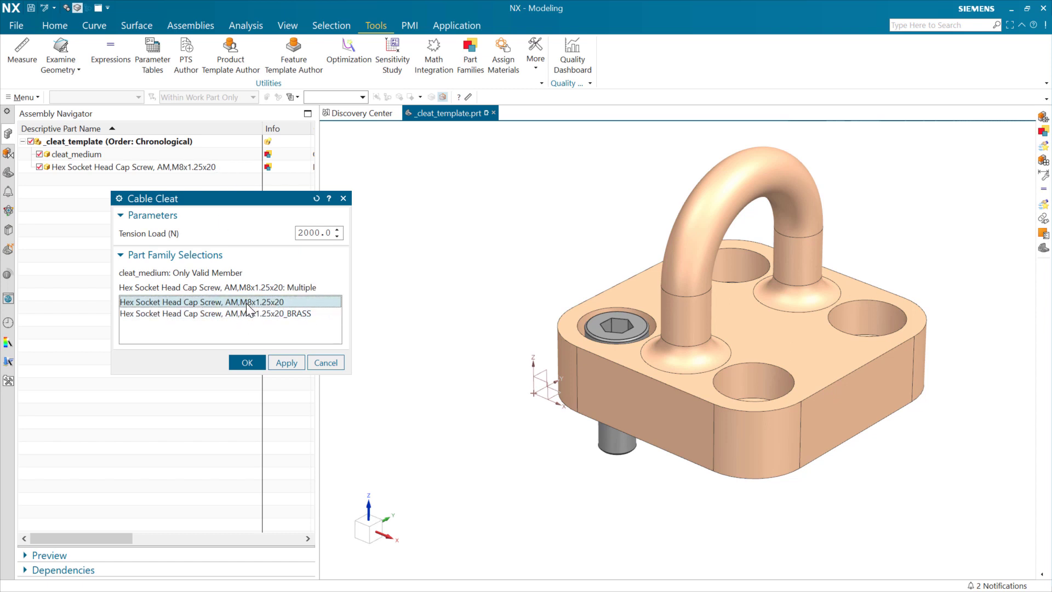
left_click(246, 363)
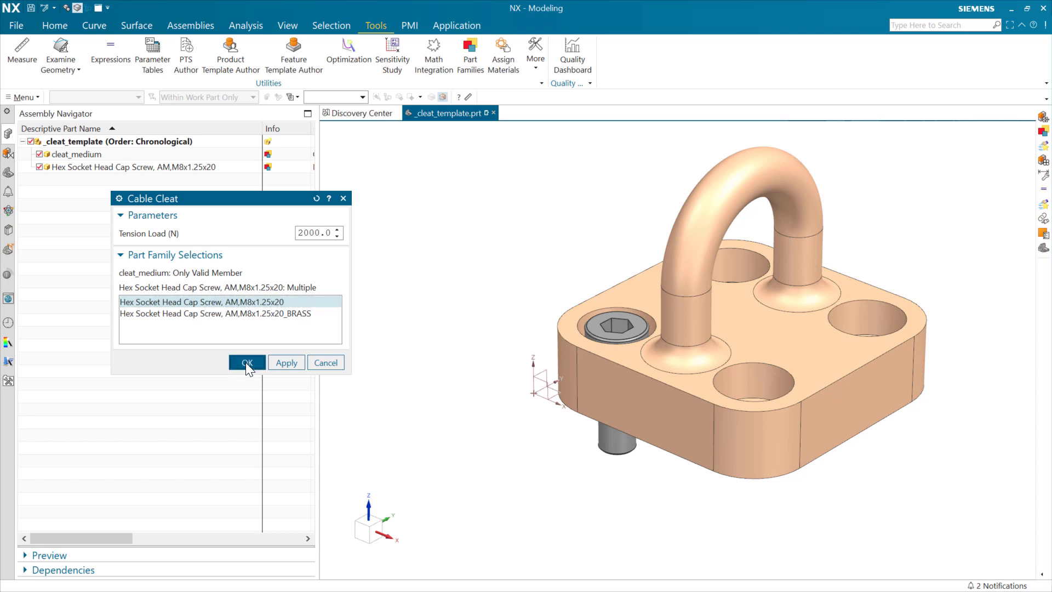
- Open the cable cleat template for authoring in Product Template Author and select the Part Family Refinement Control
left_click(230, 55)
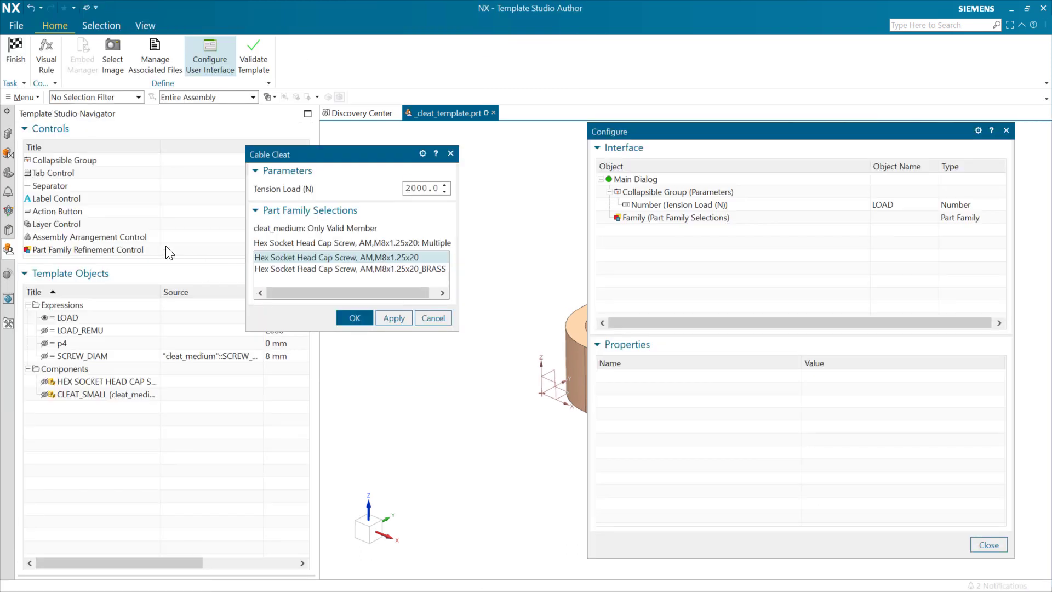
left_click(129, 250)
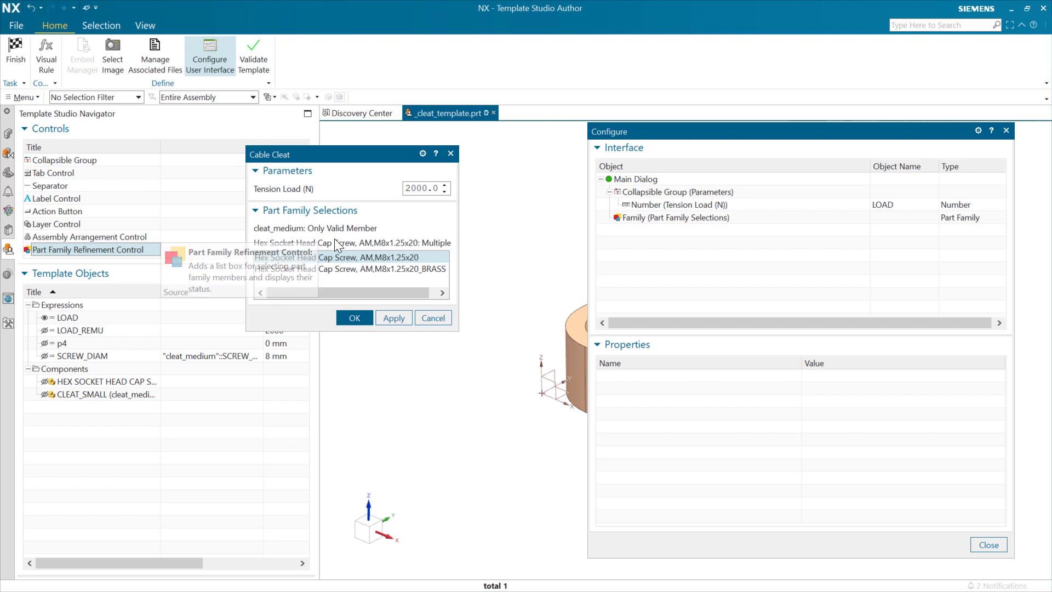